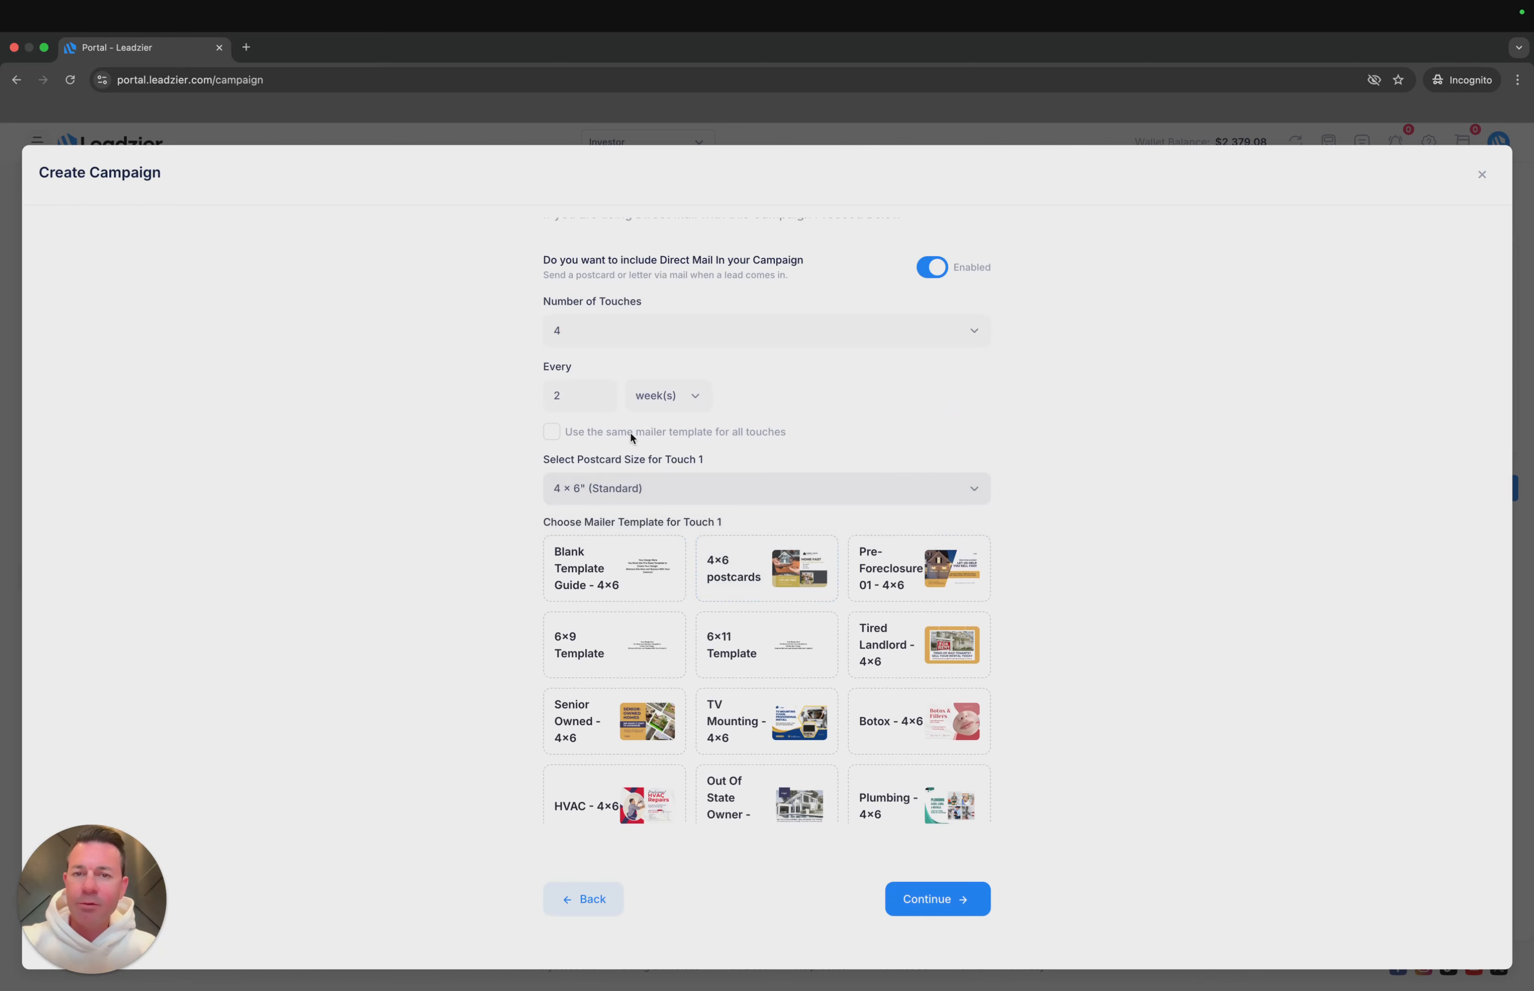
# - Choose and confirm the Pre-Foreclosure 01 - 4x6 mailer template for Touch 1
pyautogui.click(551, 438)
pyautogui.click(552, 438)
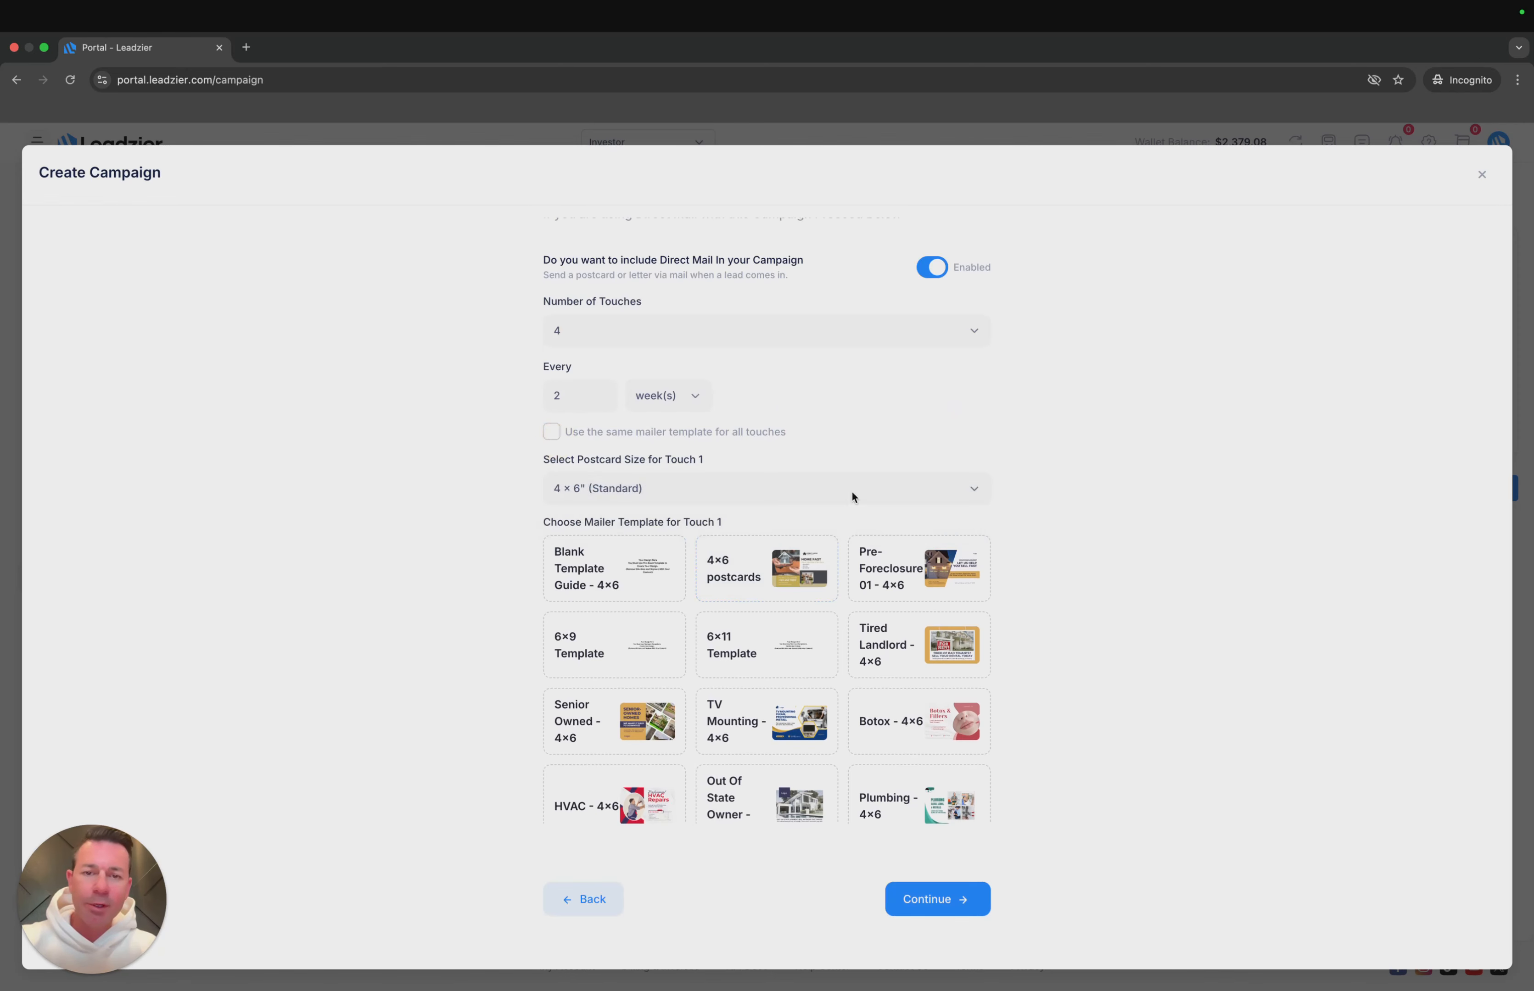
pyautogui.click(889, 553)
pyautogui.scroll(-5, 781, 684)
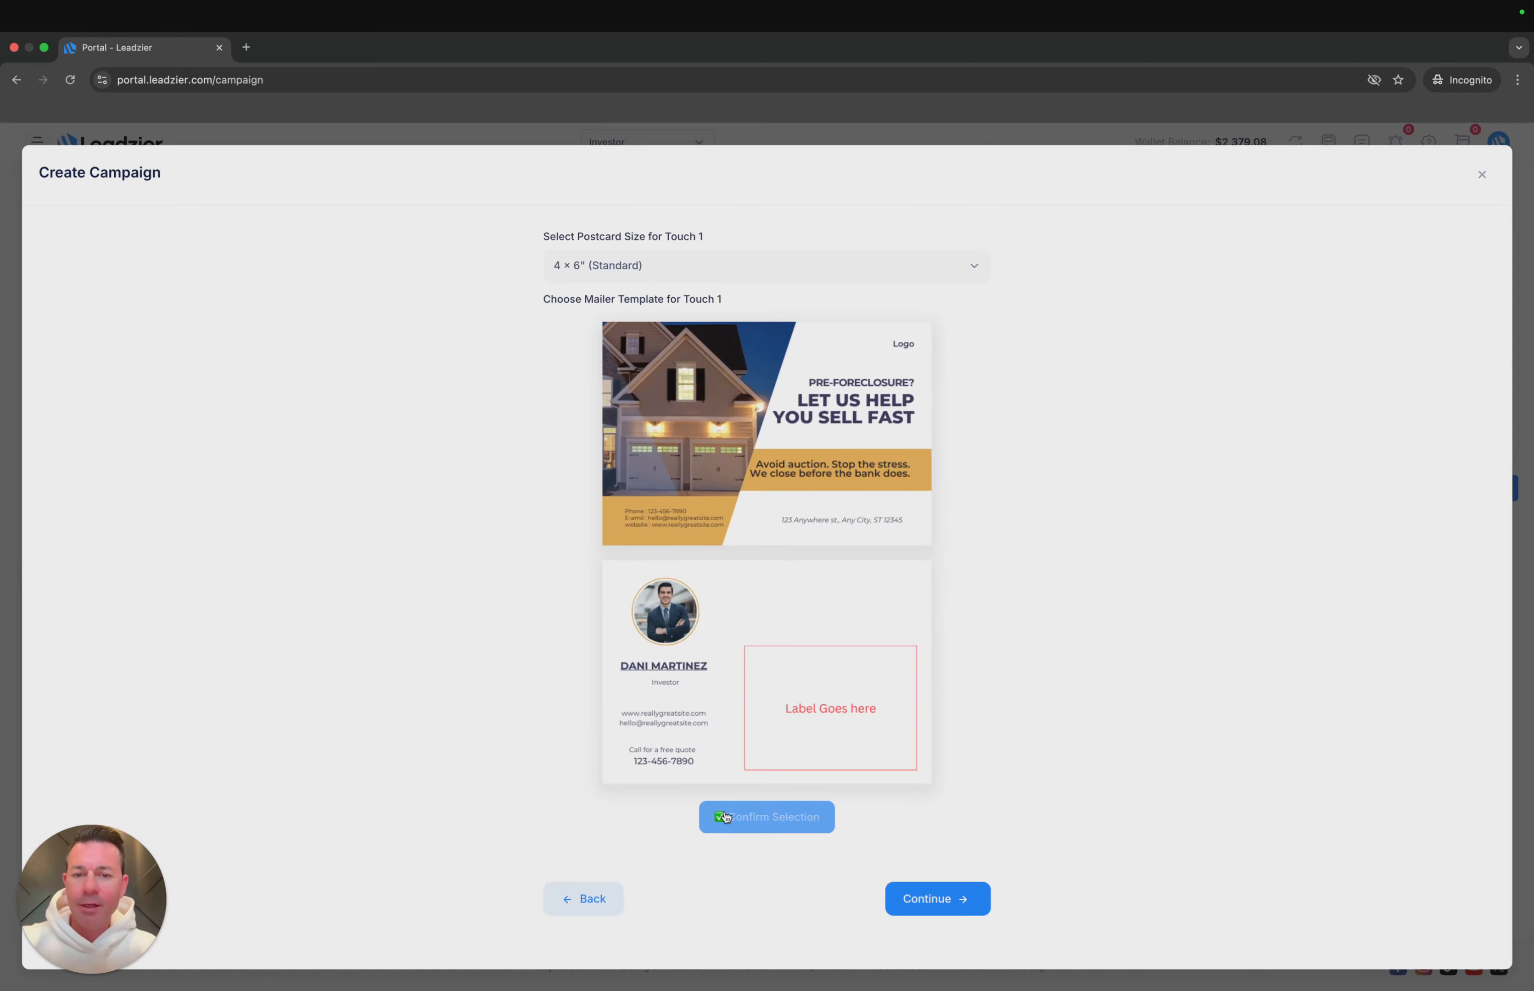
pyautogui.click(729, 826)
pyautogui.scroll(-3, 750, 535)
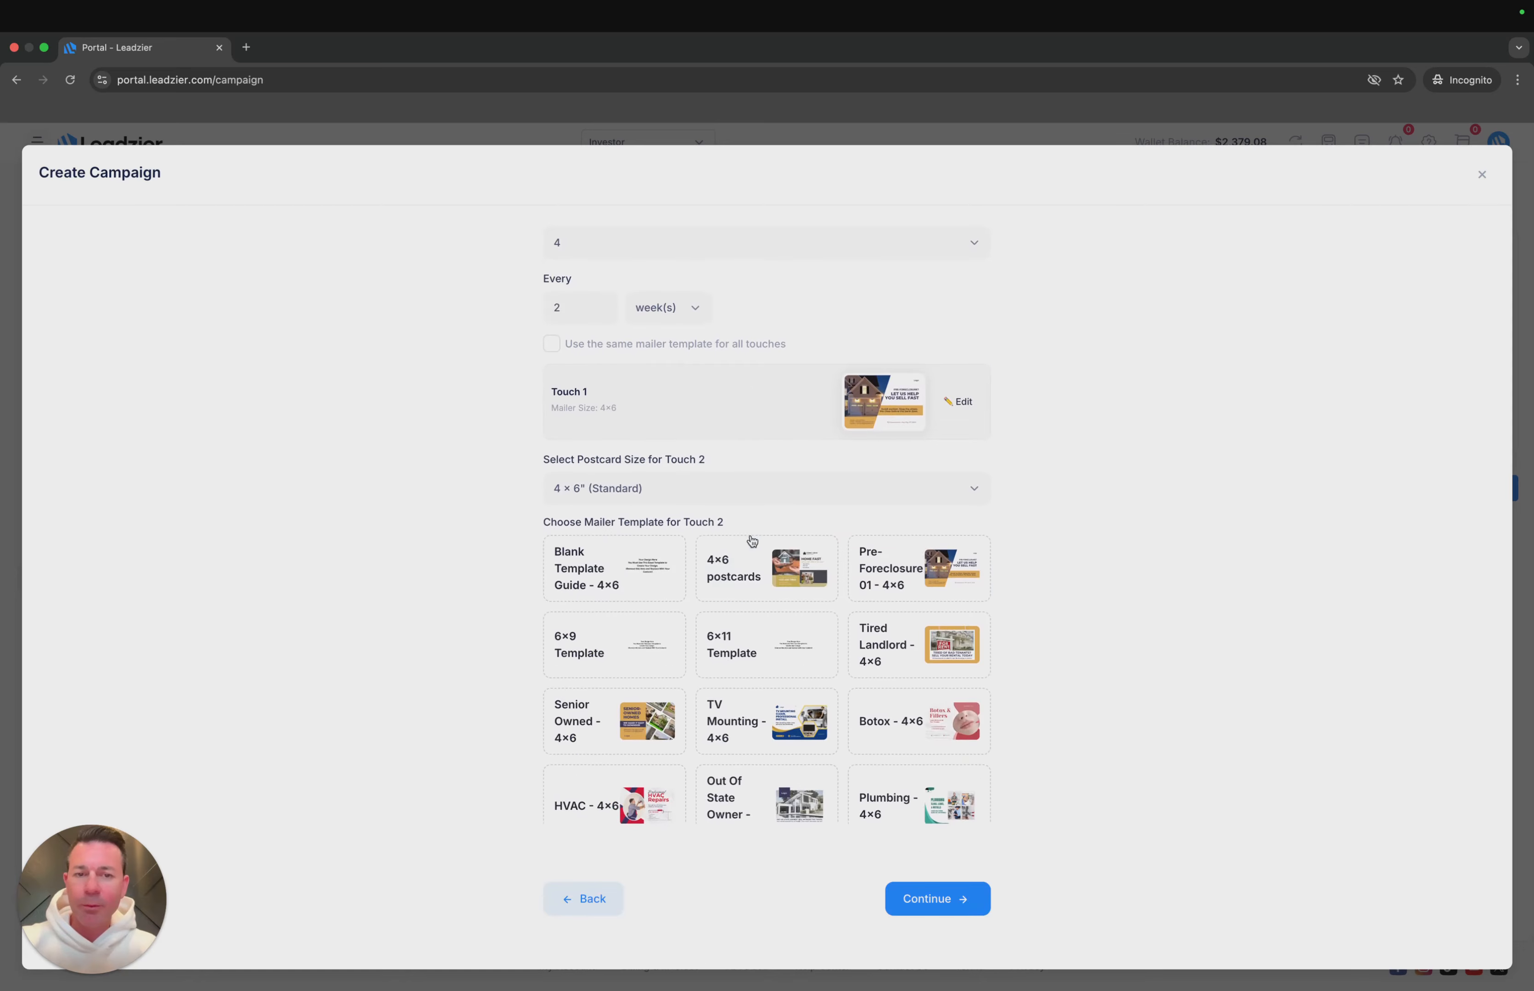
# - Choose and confirm the Senior Owned - 4x6 mailer template for Touch 2
pyautogui.click(589, 715)
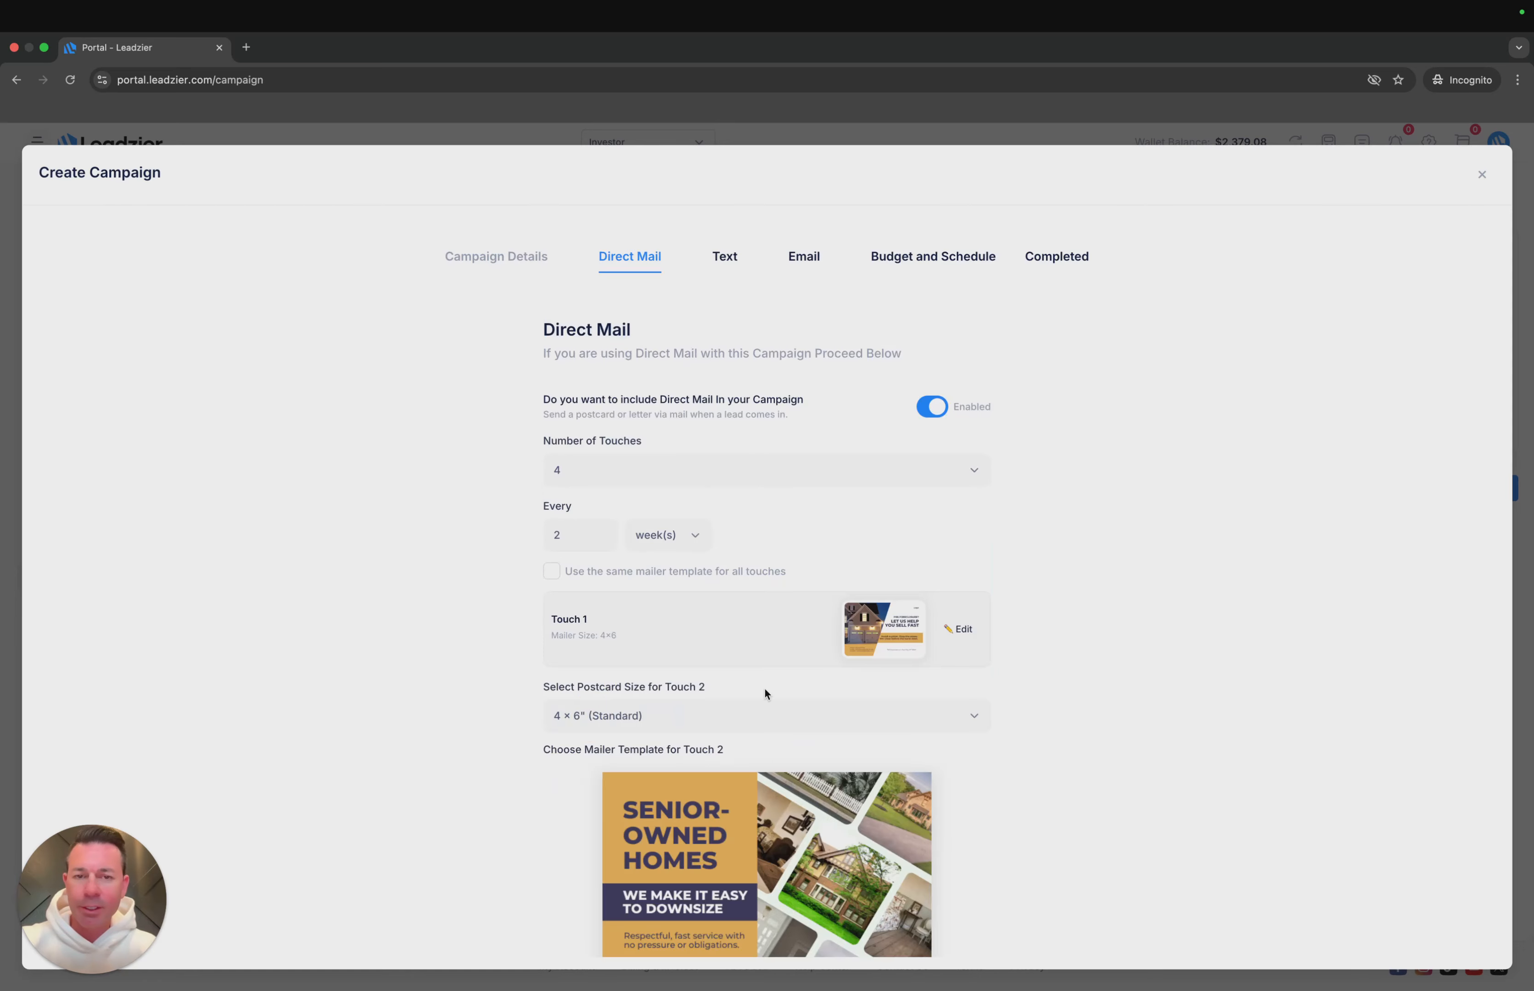
pyautogui.scroll(-5, 765, 693)
pyautogui.click(759, 954)
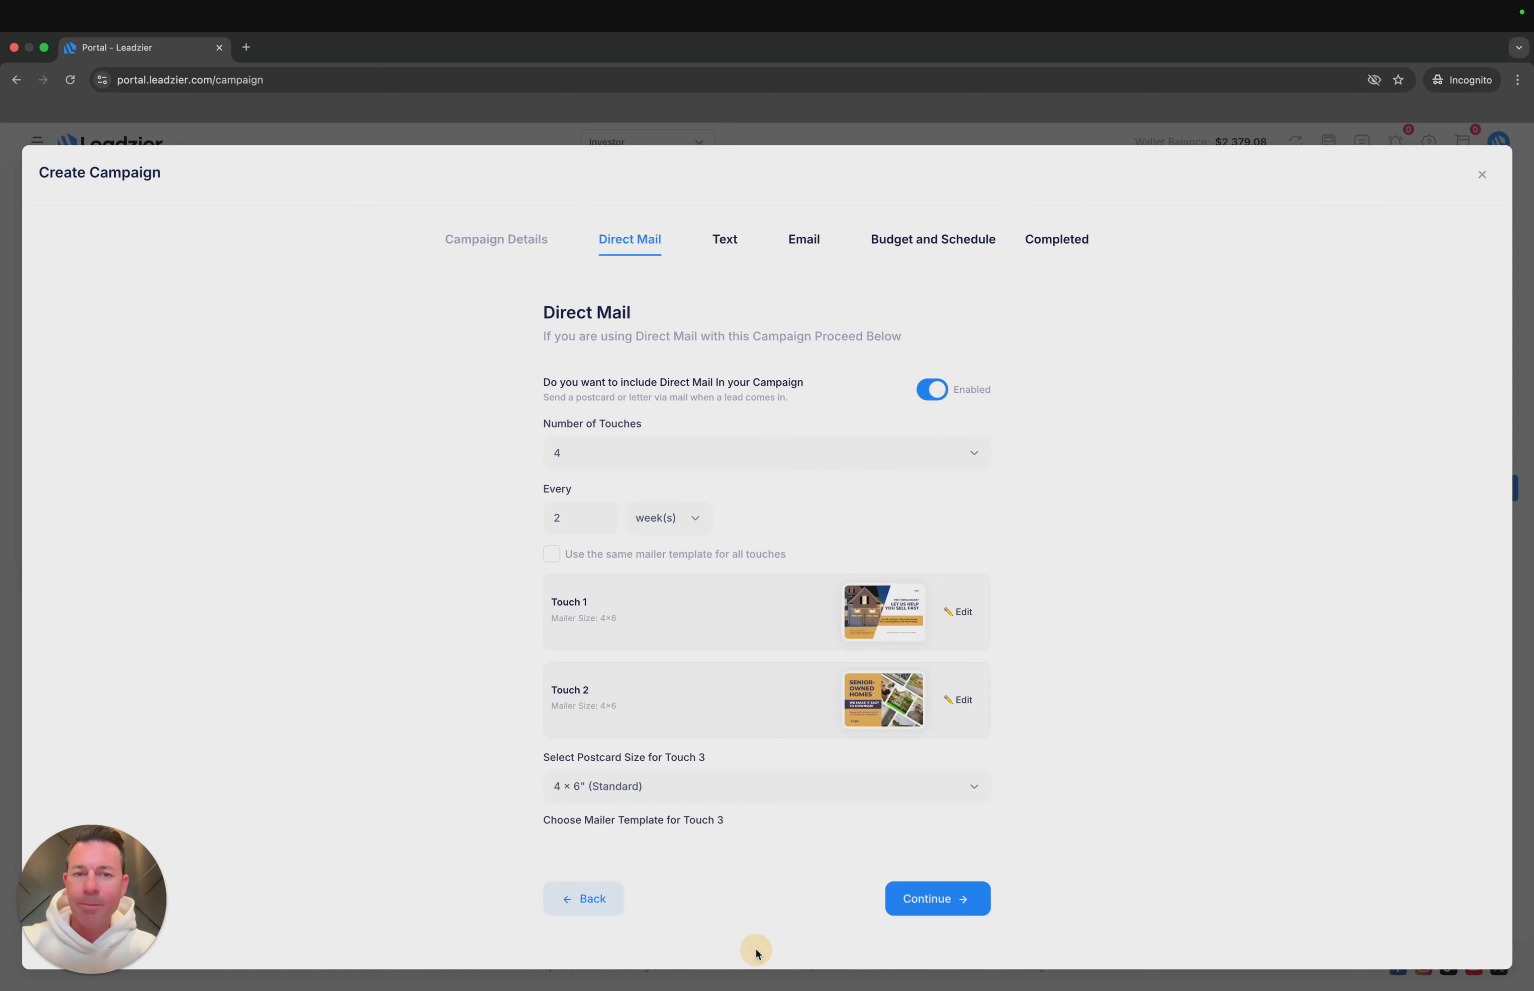
# - Enable using the same mailer template for all direct mail touches
pyautogui.scroll(-4, 735, 644)
pyautogui.scroll(-2, 729, 604)
pyautogui.scroll(6, 729, 604)
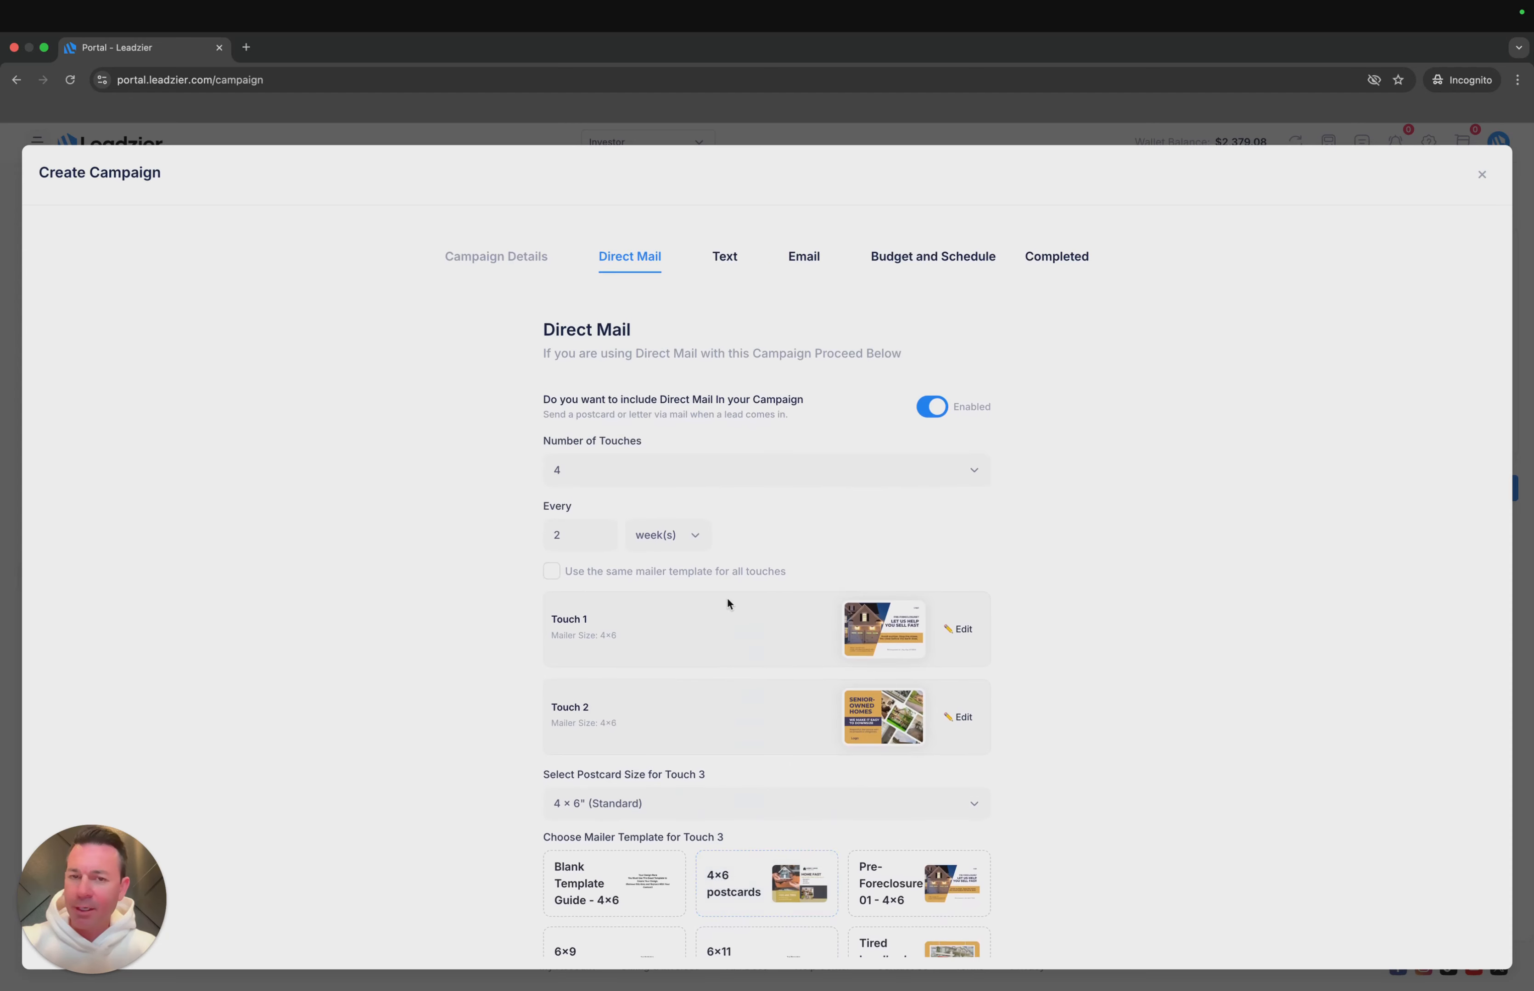
pyautogui.scroll(-1, 728, 599)
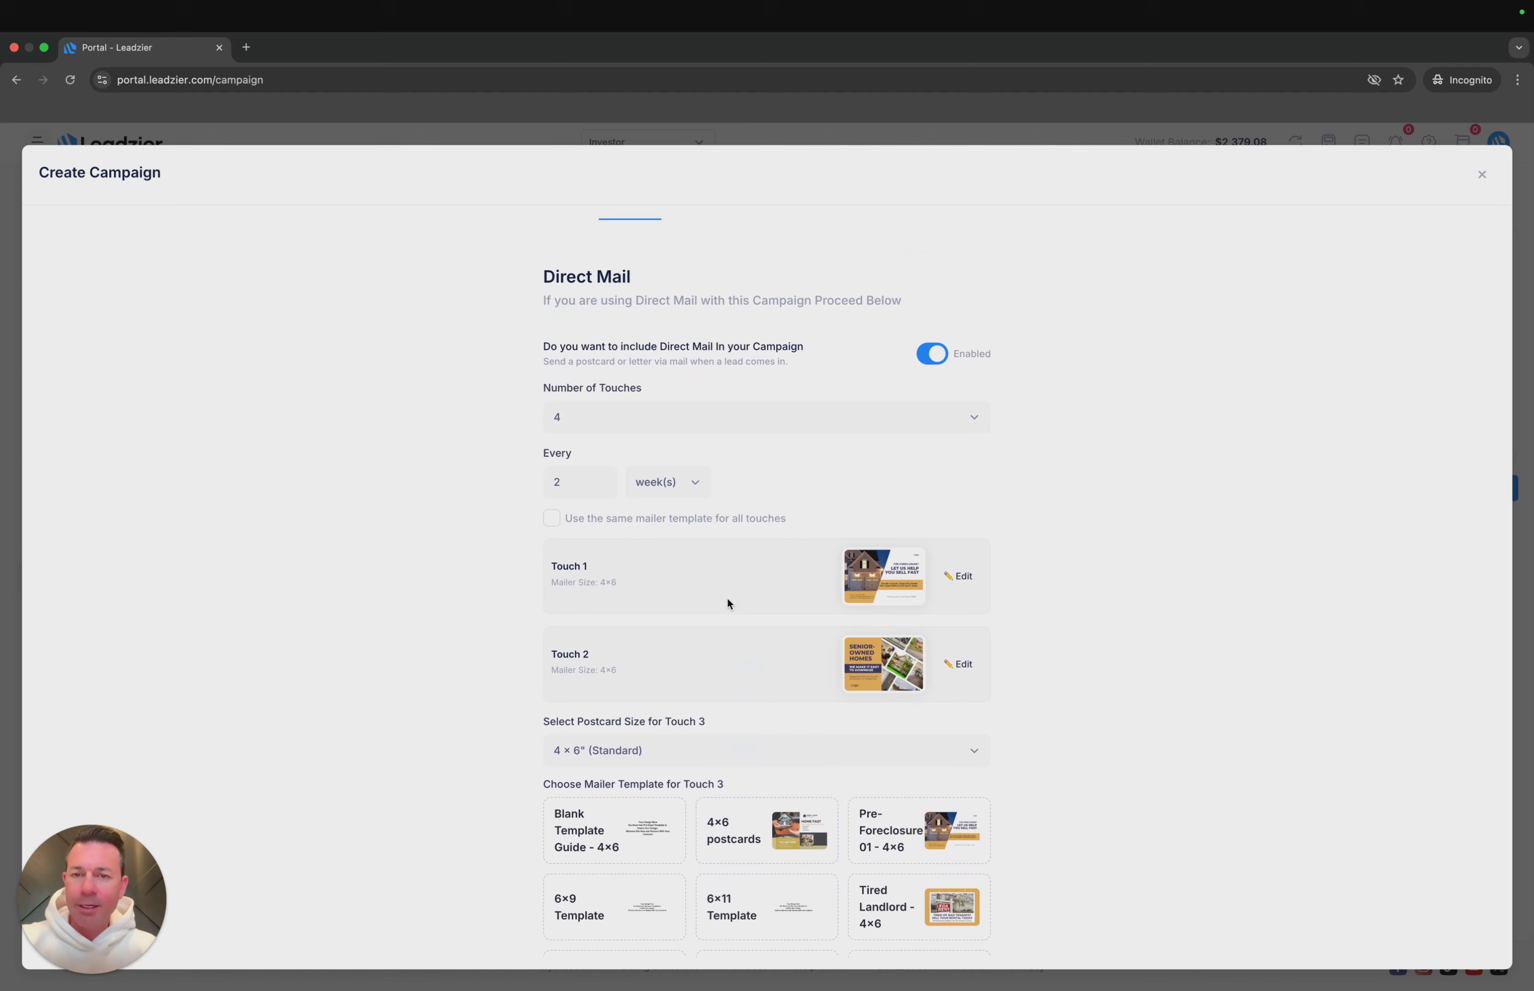
pyautogui.click(563, 523)
# - Assign the Pre-Foreclosure 01 mailer to Touch 2 and check the remaining touches
pyautogui.scroll(-4, 661, 760)
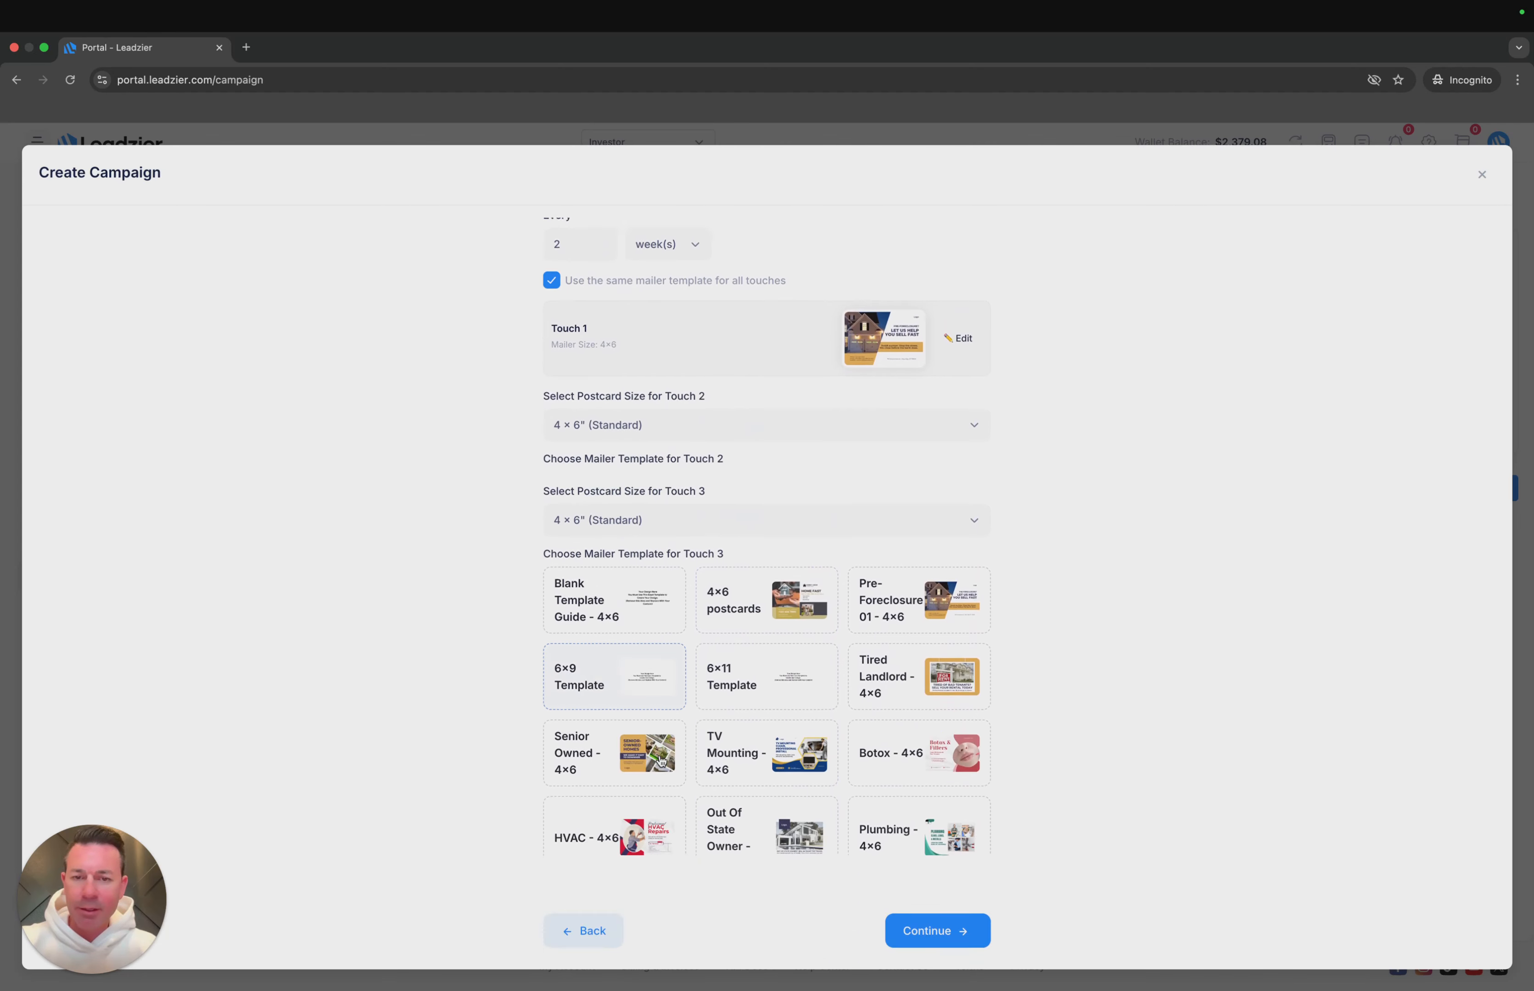
pyautogui.click(857, 508)
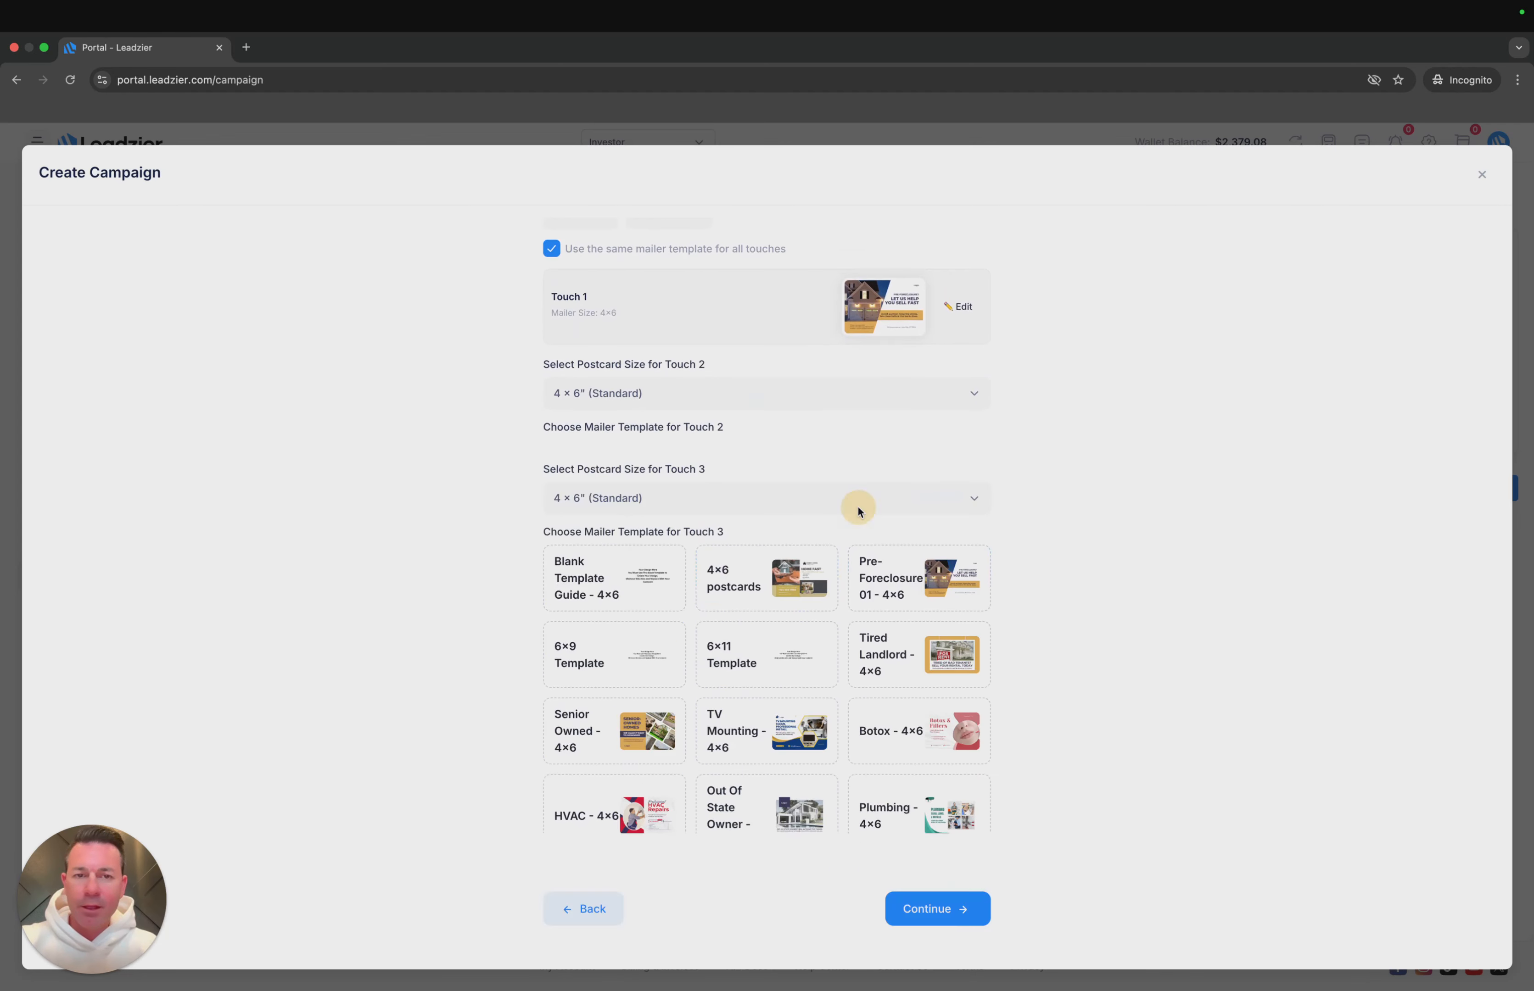
pyautogui.scroll(-5, 848, 694)
pyautogui.click(770, 597)
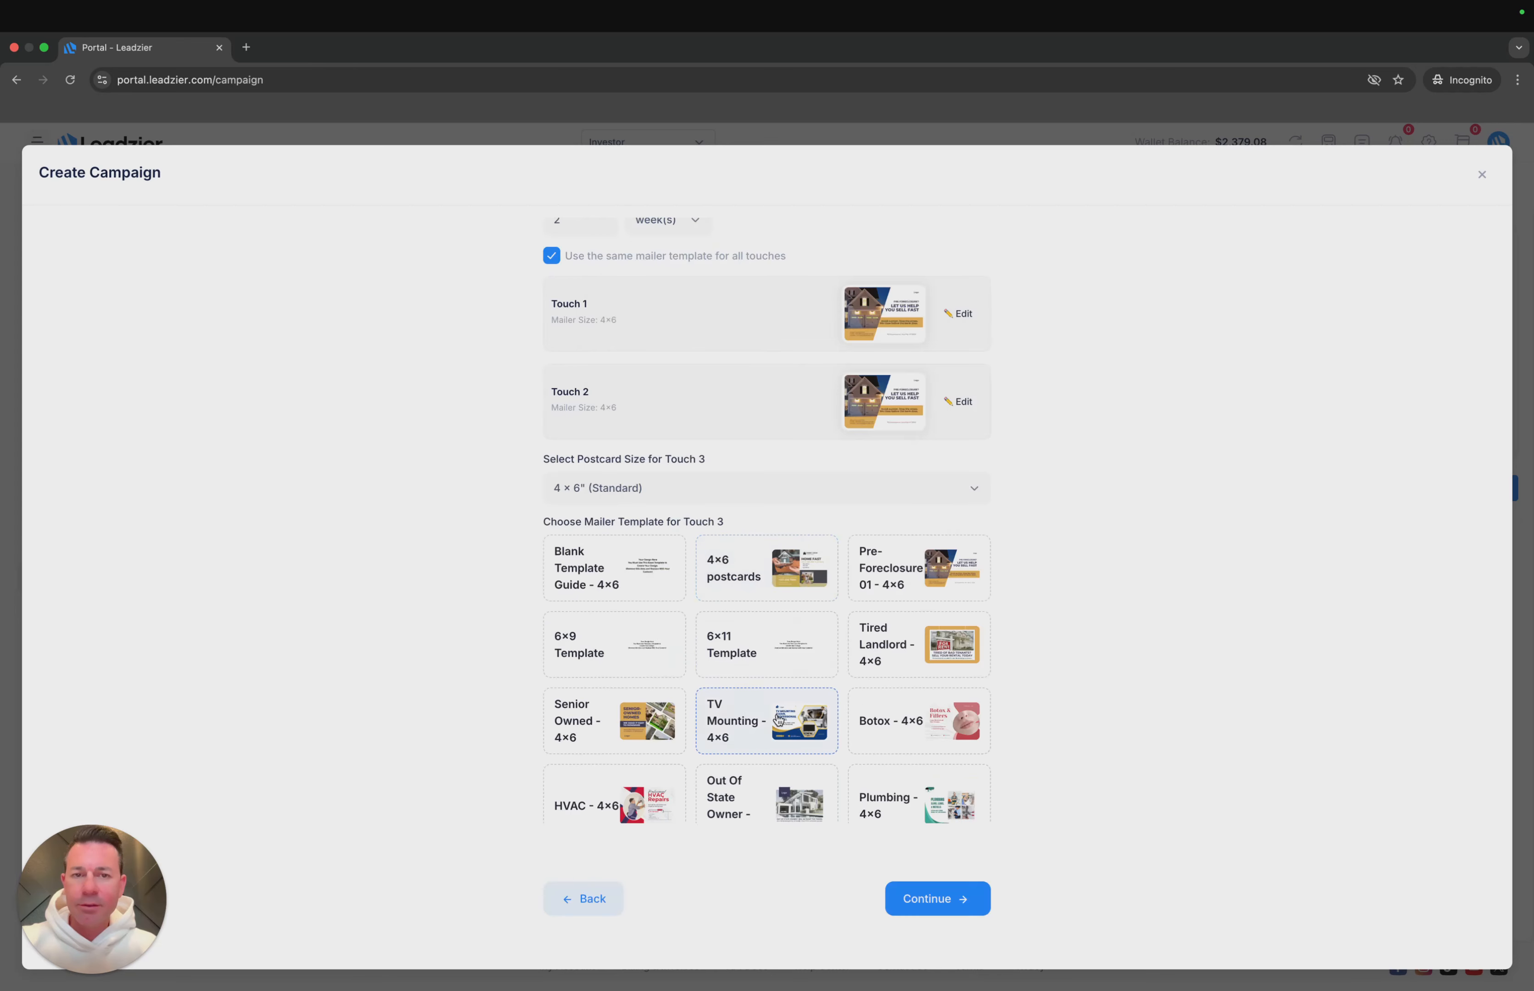
pyautogui.scroll(2, 778, 720)
pyautogui.scroll(-5, 778, 720)
pyautogui.scroll(5, 778, 720)
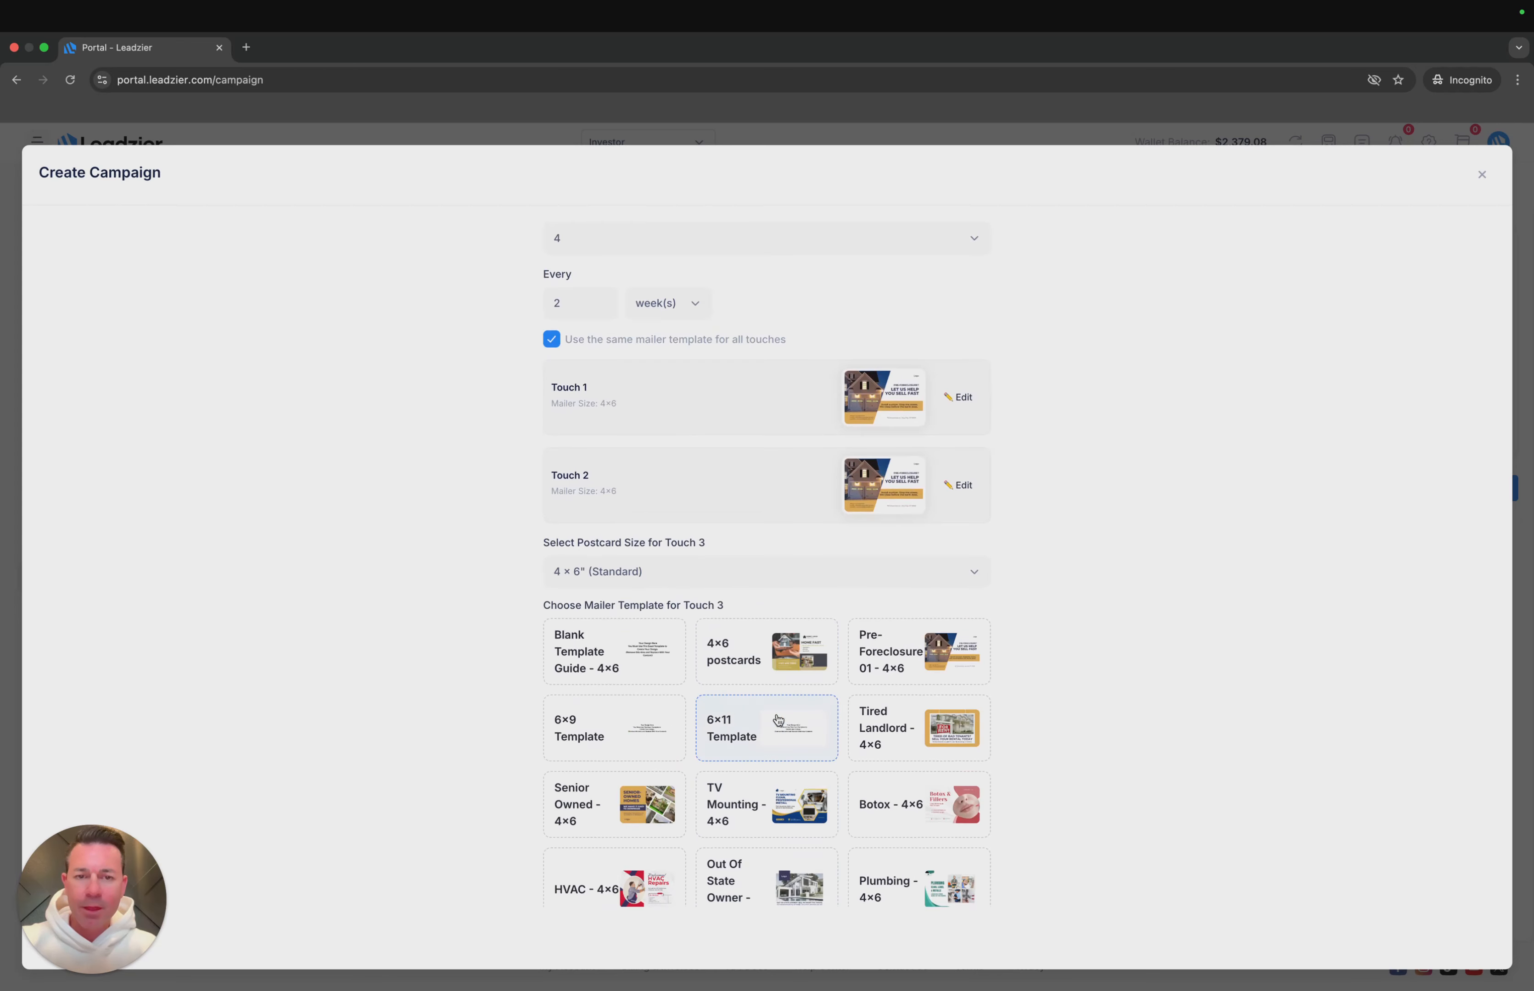
# - Reset the mailer selections by changing the number of touches to 3 and back to 4
pyautogui.scroll(2, 760, 438)
pyautogui.click(814, 320)
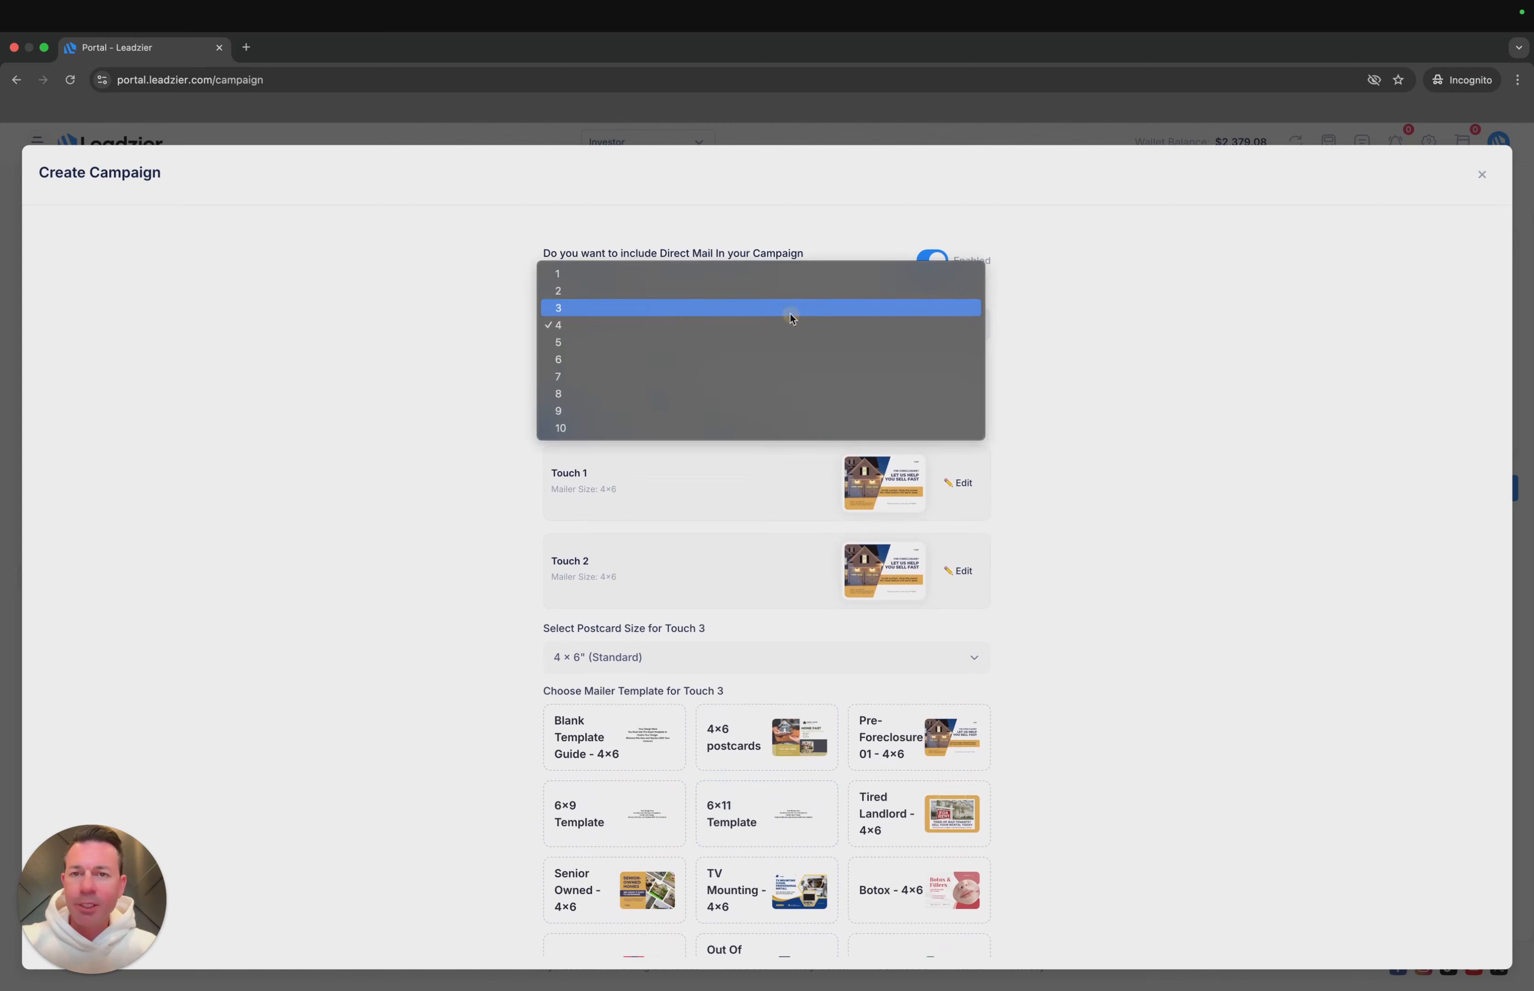
pyautogui.click(781, 308)
pyautogui.click(777, 470)
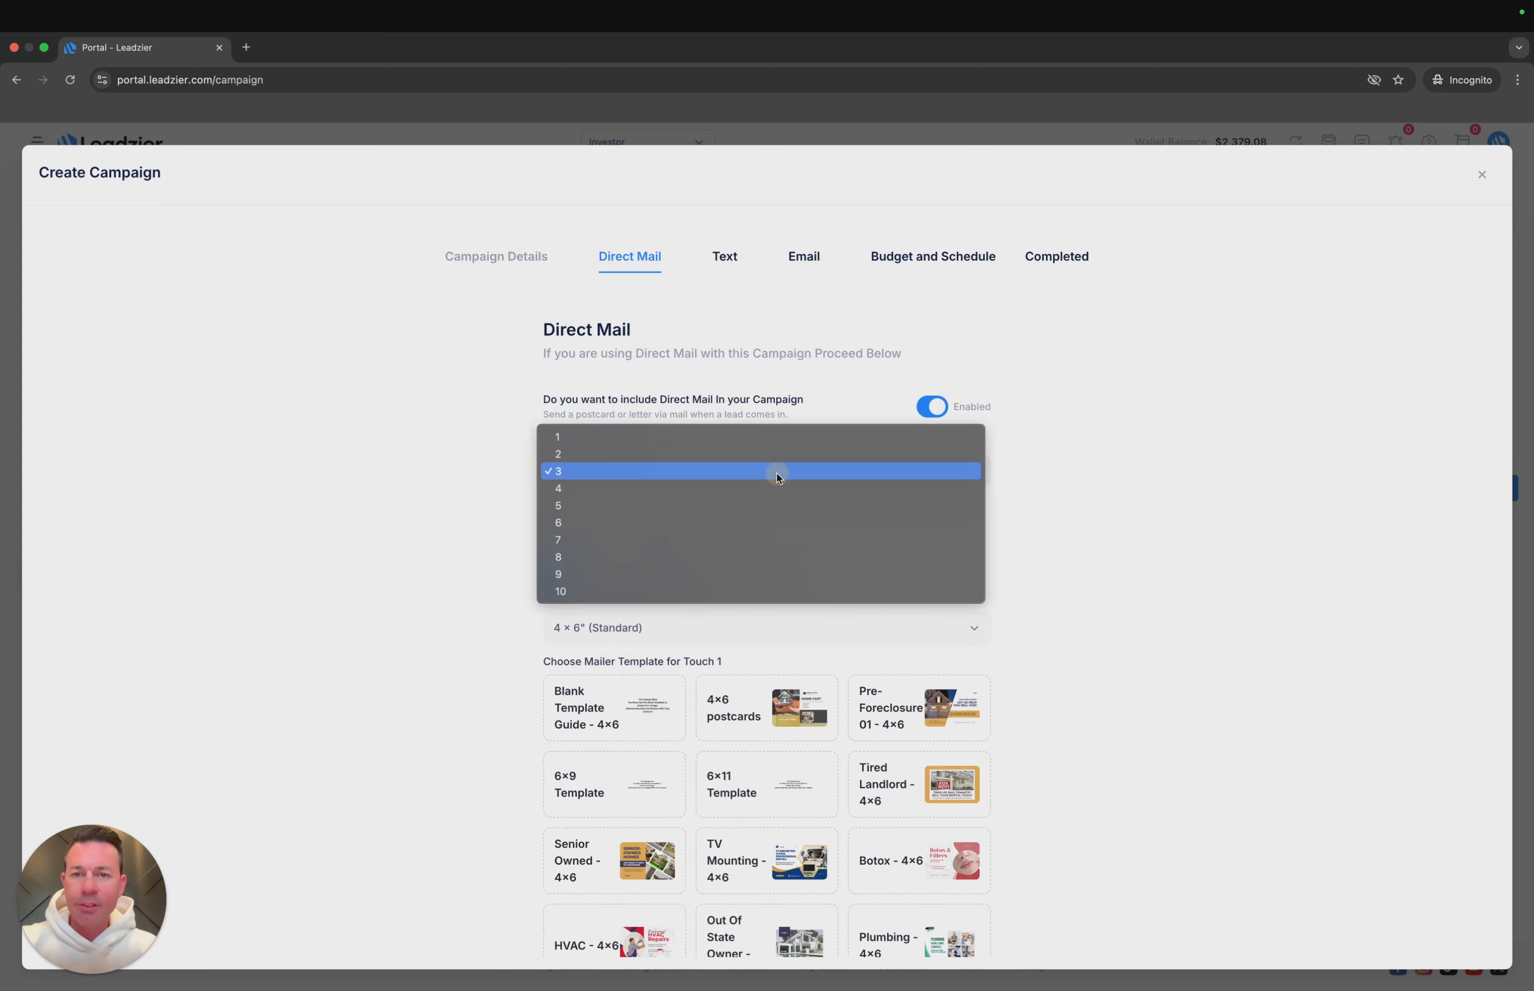
pyautogui.click(761, 489)
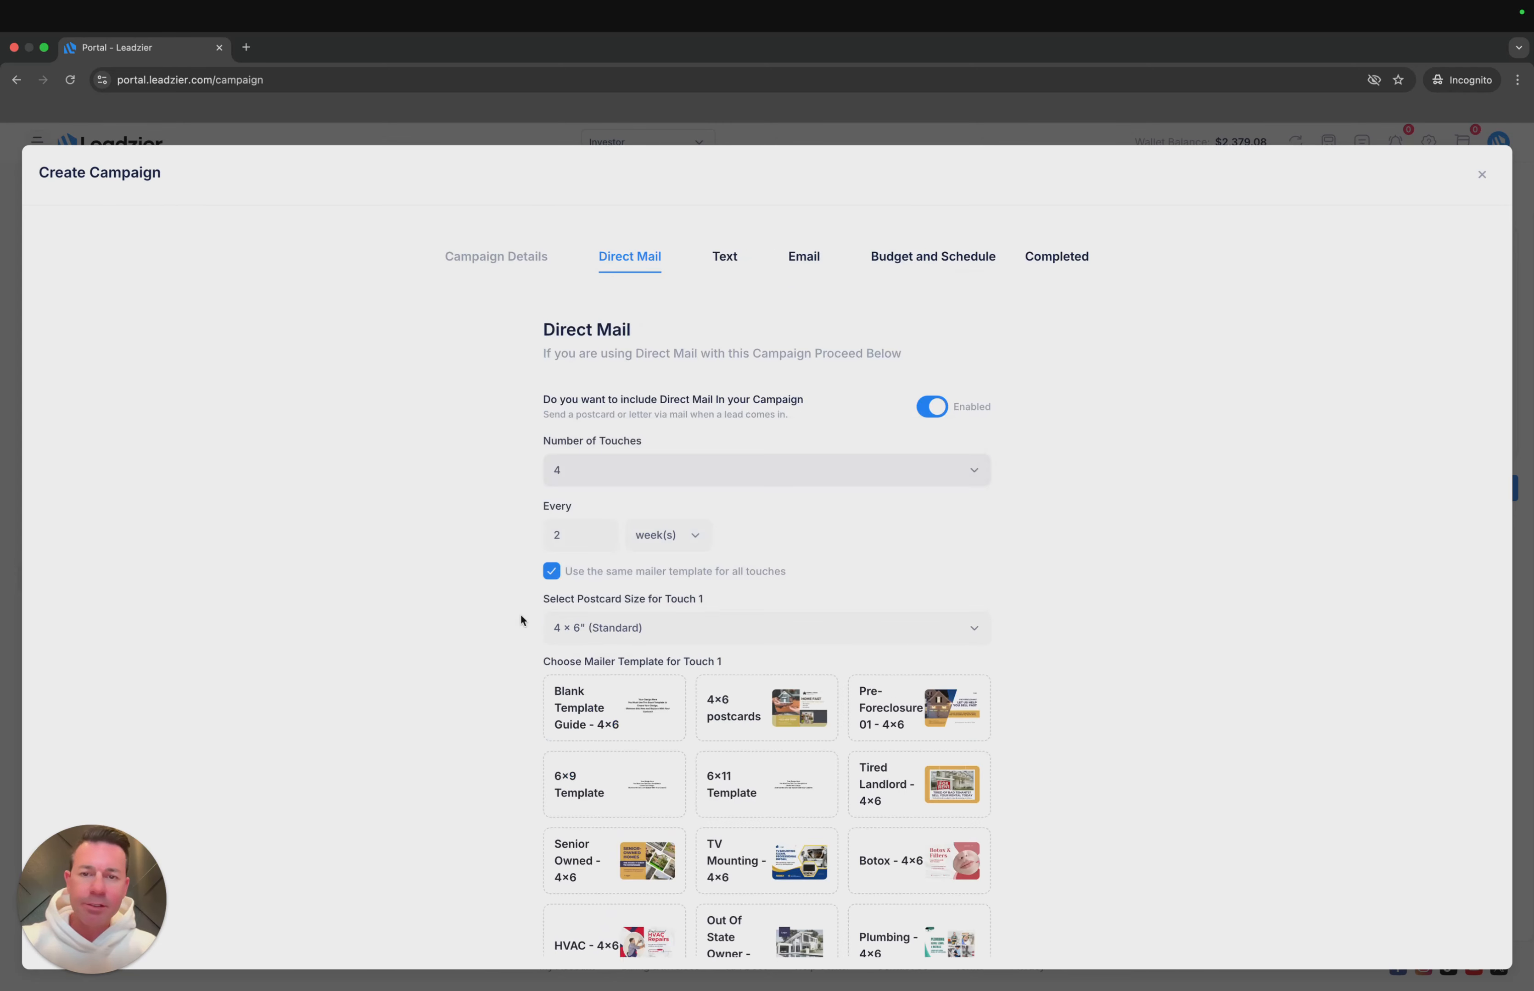
# - Confirm the Pre-Foreclosure 01 - 4x6 template for all four mail touches and continue to the text message setup
pyautogui.scroll(-2, 520, 614)
pyautogui.click(878, 583)
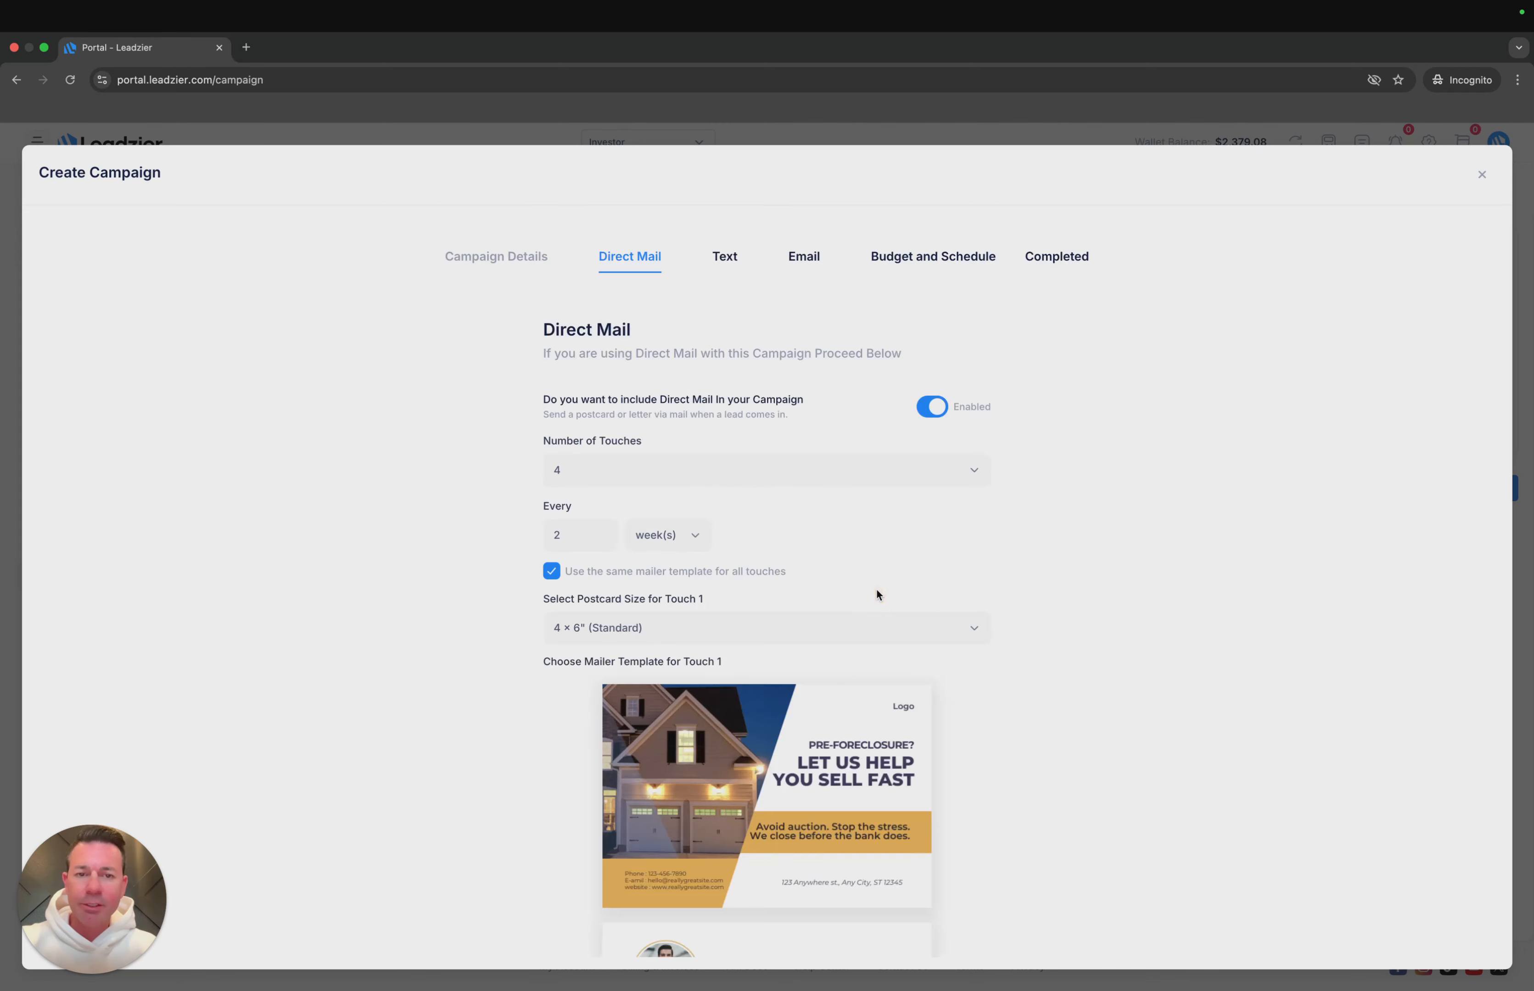
pyautogui.scroll(-5, 823, 689)
pyautogui.click(782, 811)
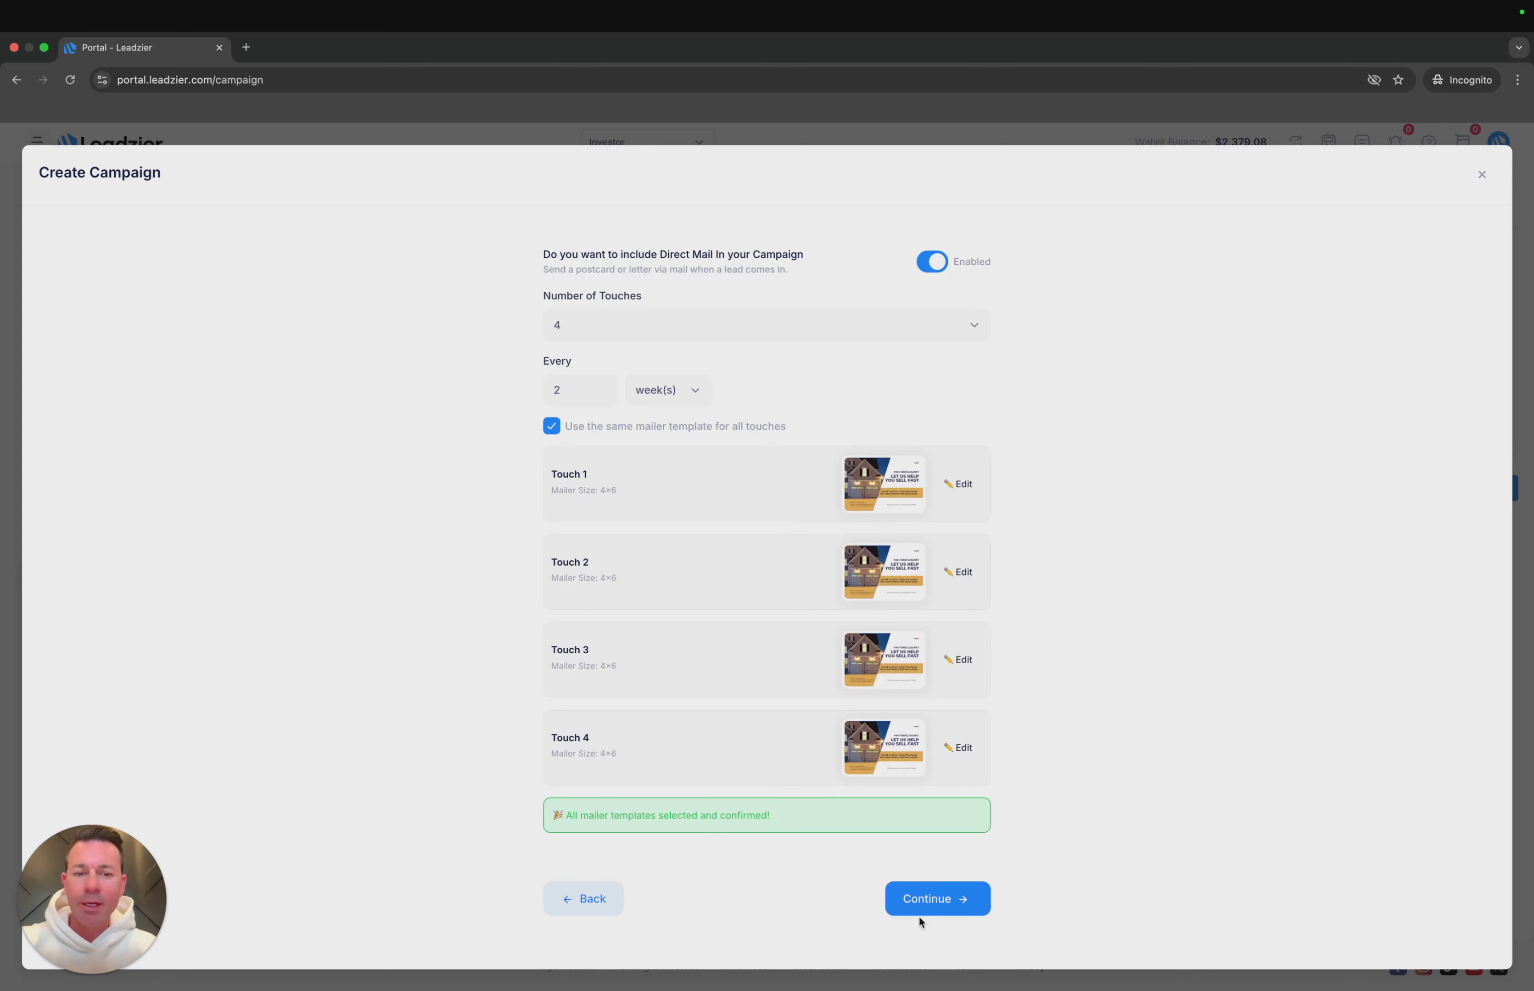
pyautogui.click(935, 897)
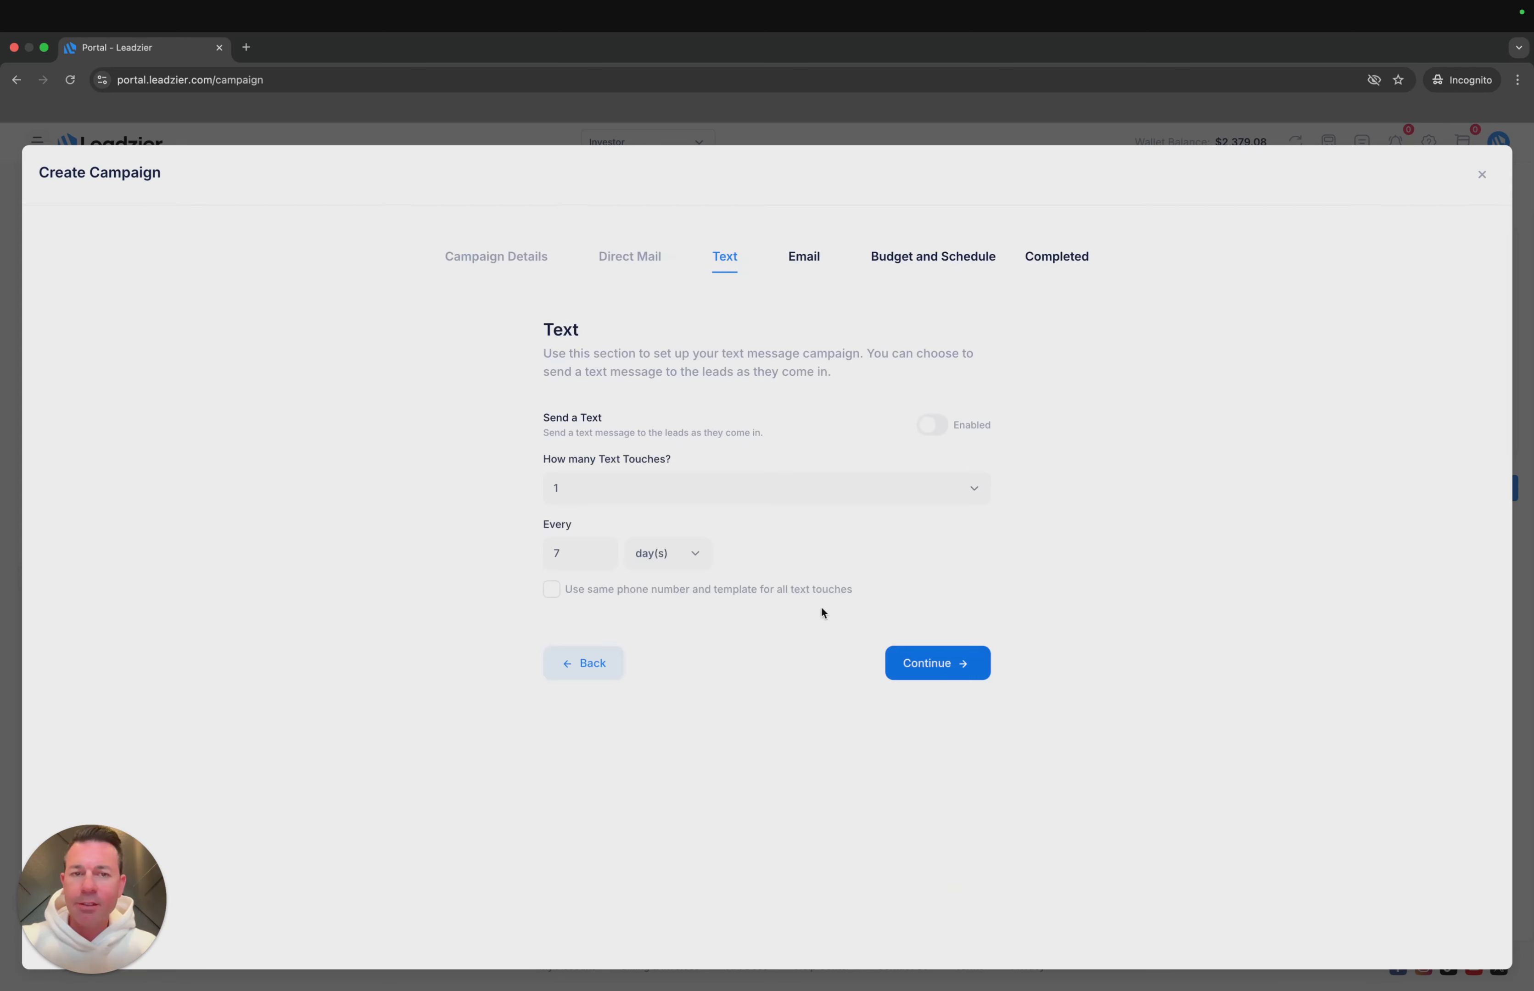
# - Enable sending text messages to leads and set the number of text touches to 6
pyautogui.click(928, 425)
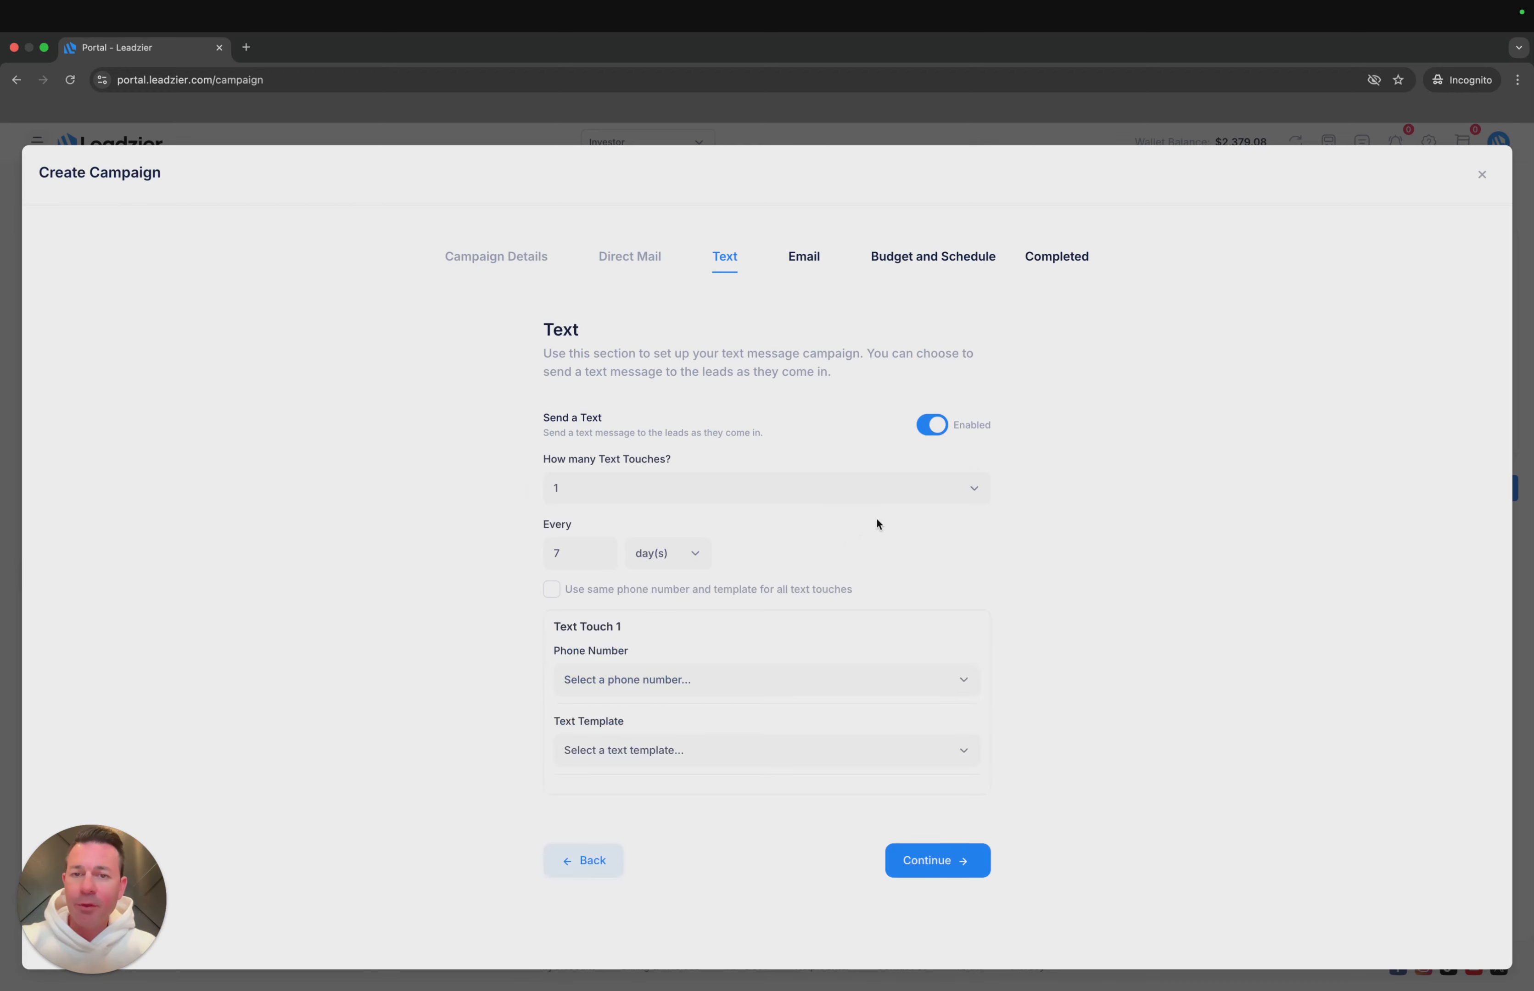
pyautogui.click(899, 495)
pyautogui.click(814, 541)
pyautogui.click(908, 490)
pyautogui.click(864, 522)
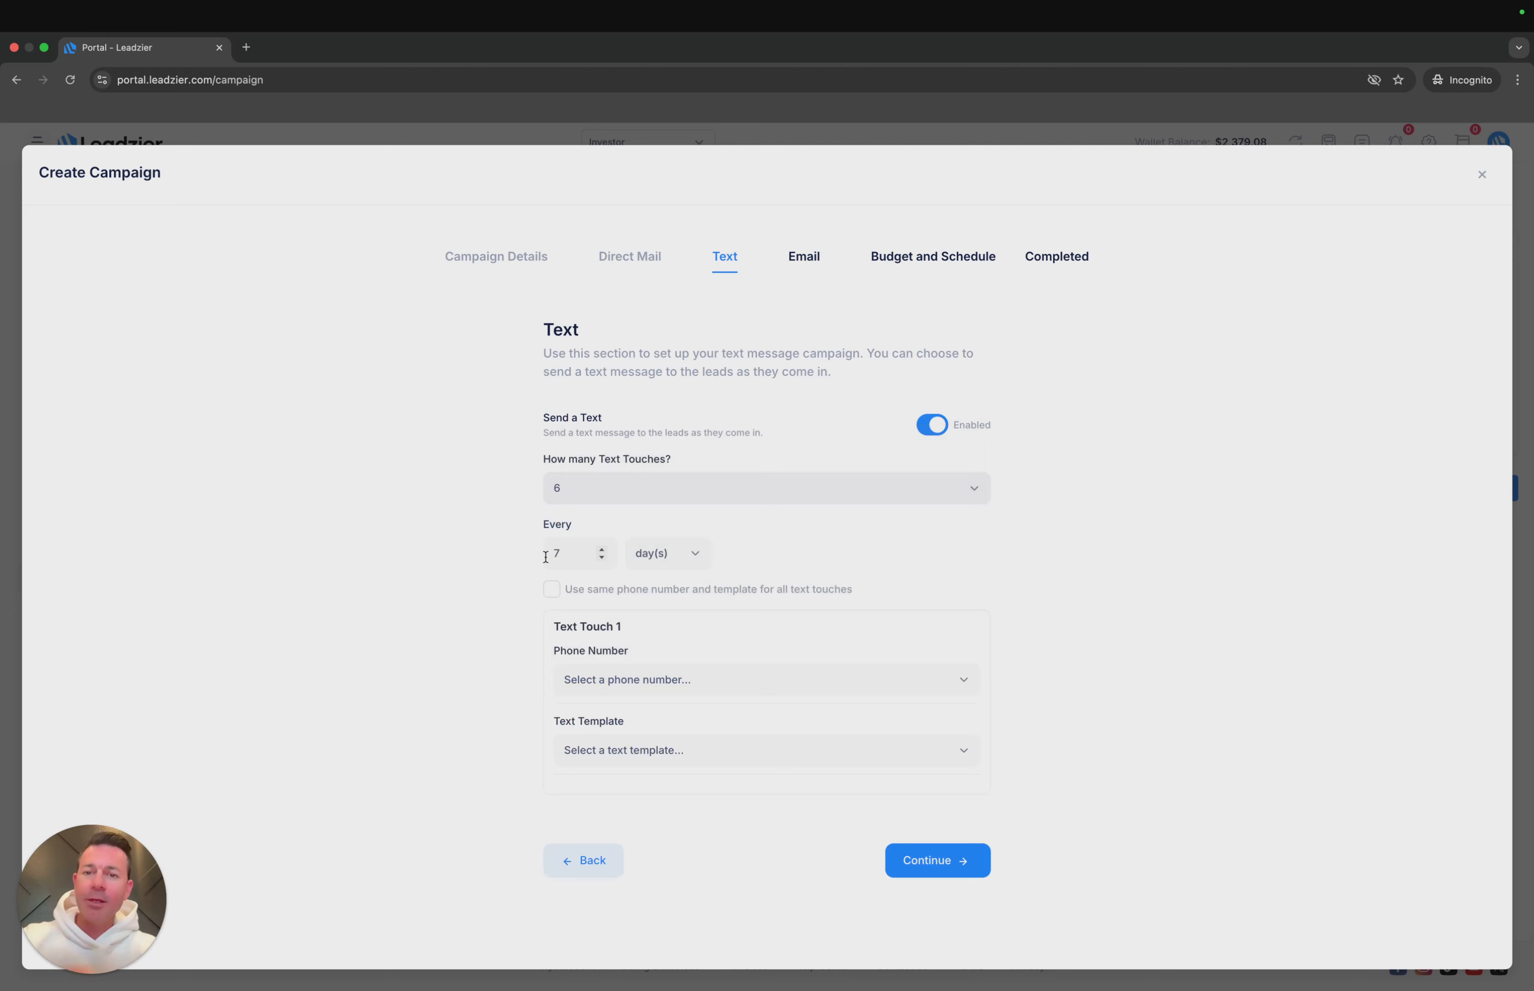
# - Set the text interval to every 2 days and reuse the same phone number and template for all touches
pyautogui.click(565, 558)
pyautogui.press('BackSpace')
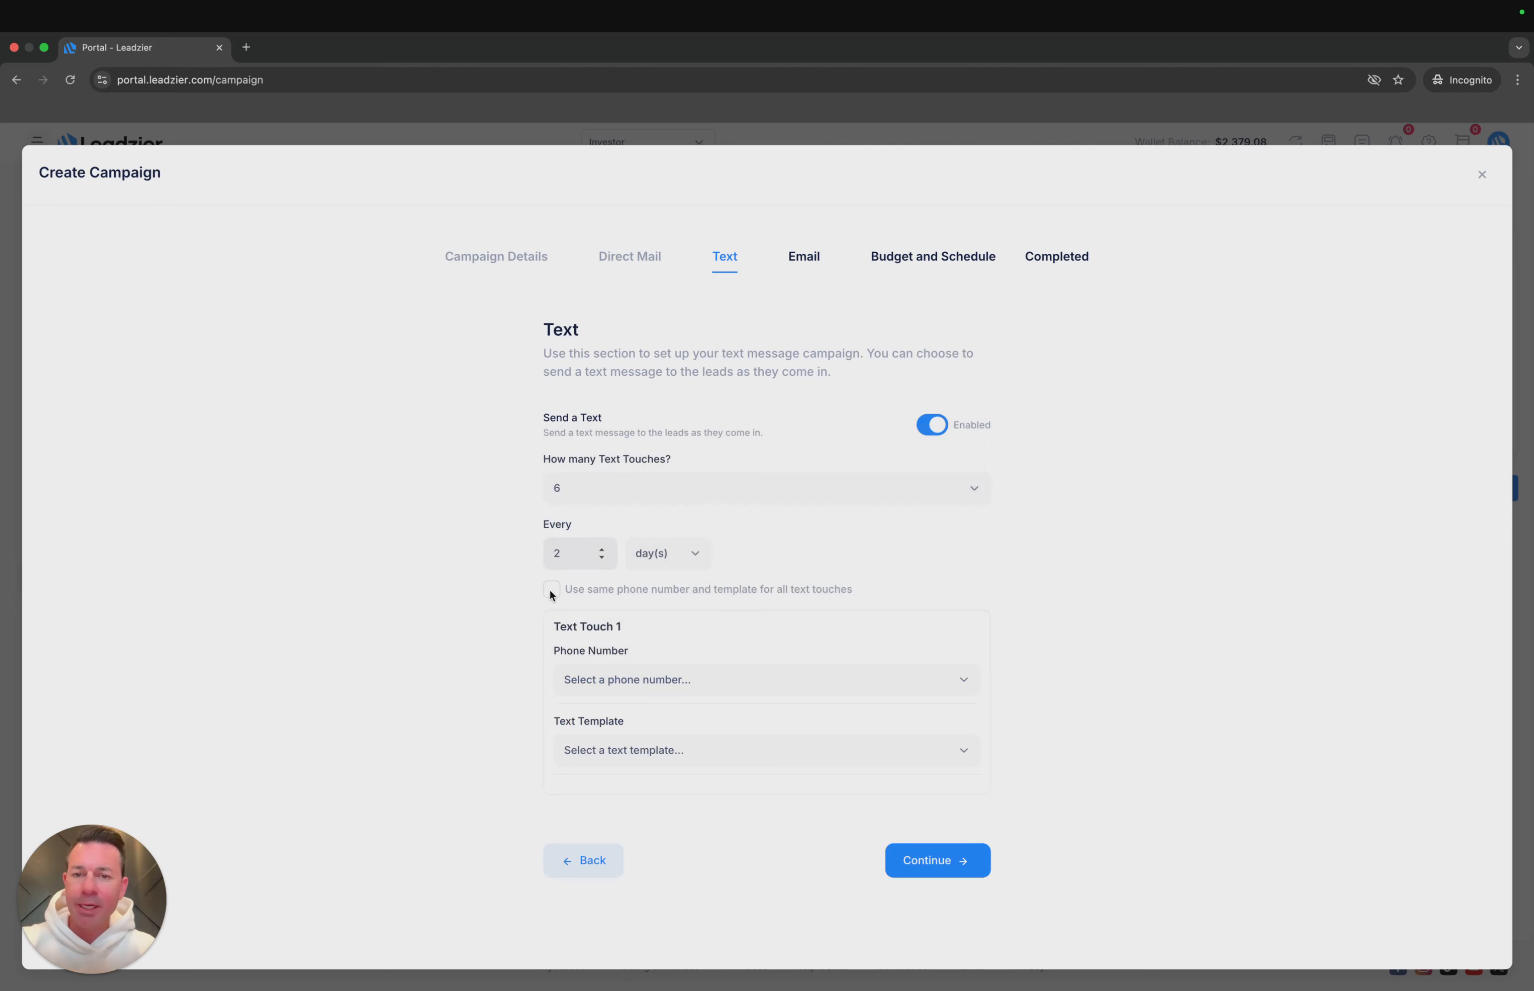
pyautogui.click(552, 589)
# - Assign the default phone number and the Preforeclosures template to all text touches, confirm them and continue to the email setup
pyautogui.click(777, 690)
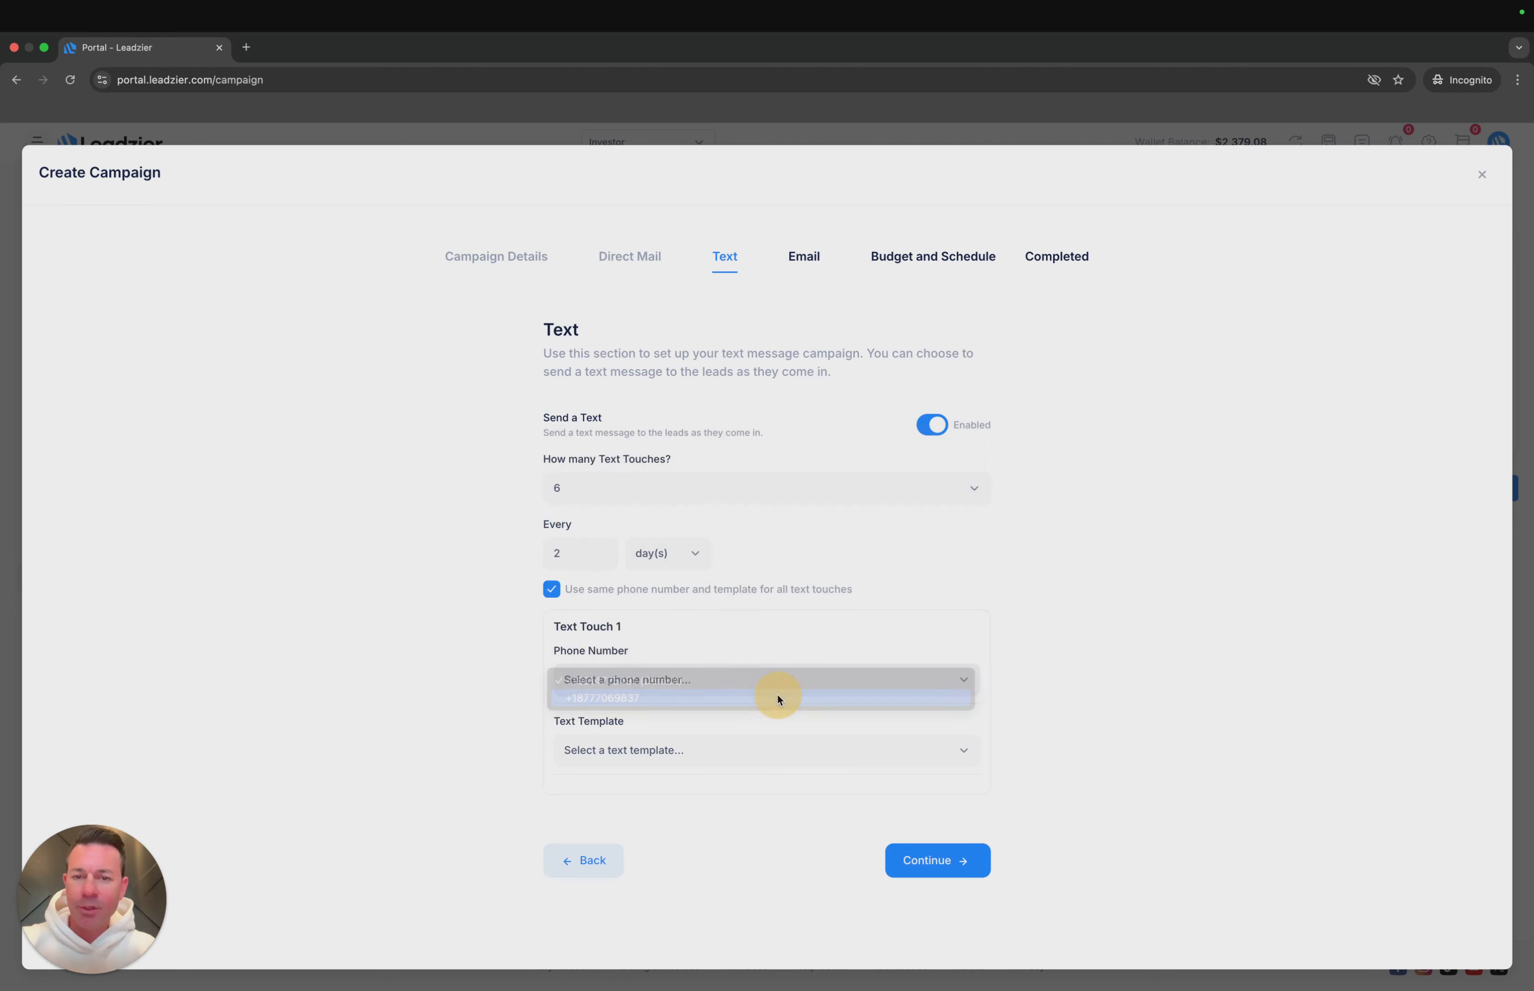
pyautogui.click(790, 665)
pyautogui.click(726, 761)
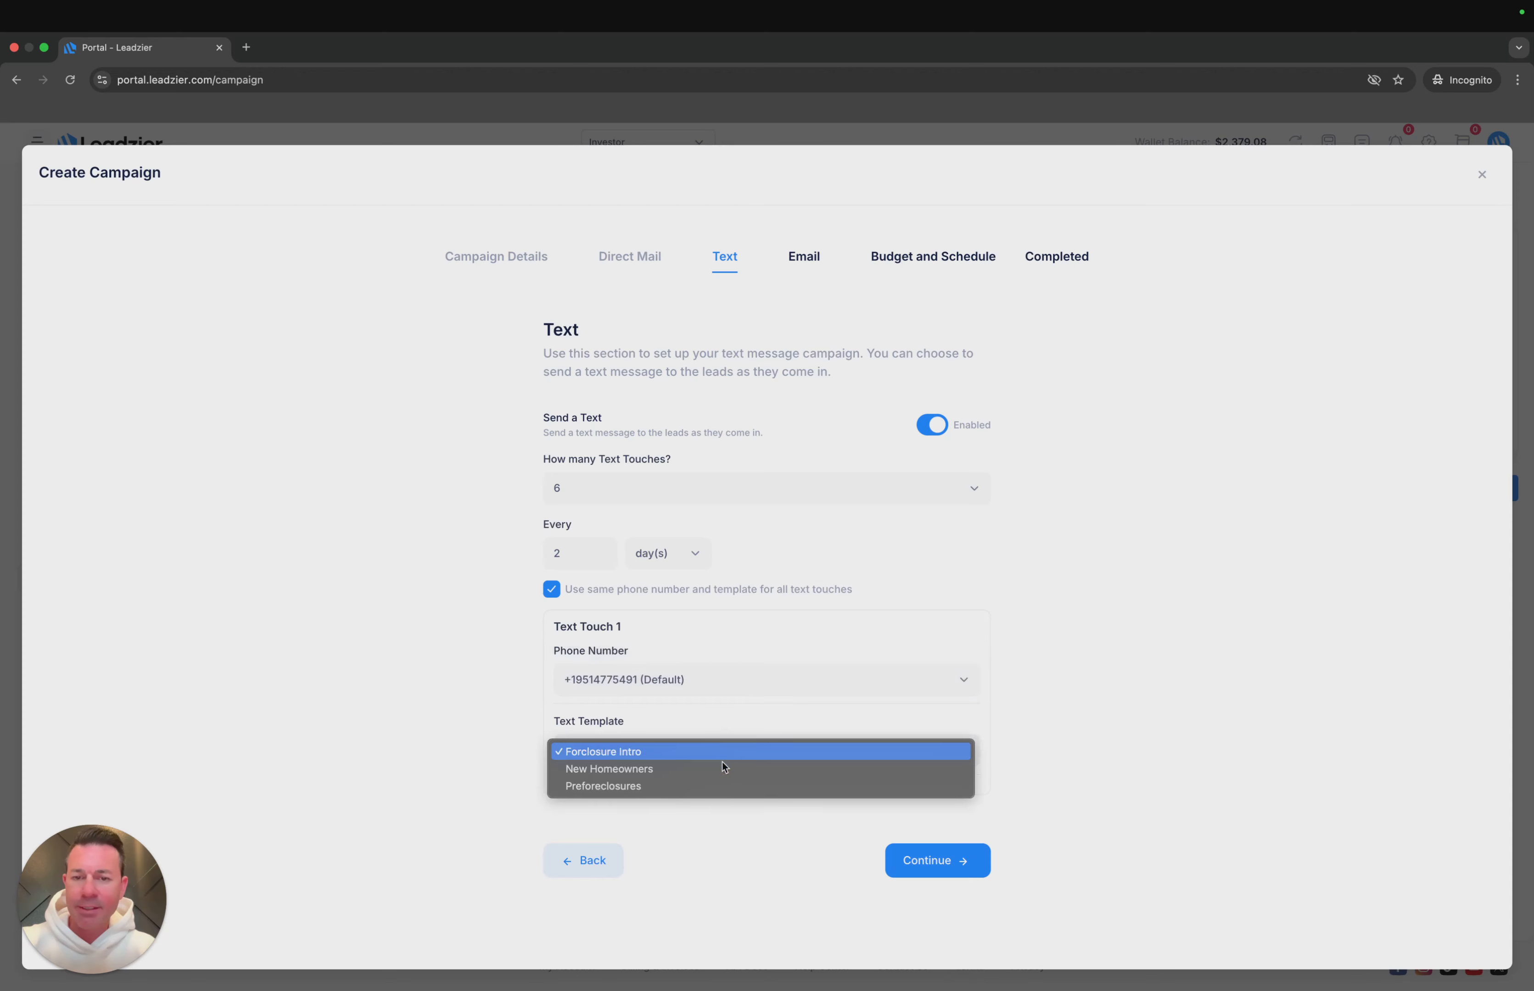
pyautogui.click(709, 784)
pyautogui.click(779, 865)
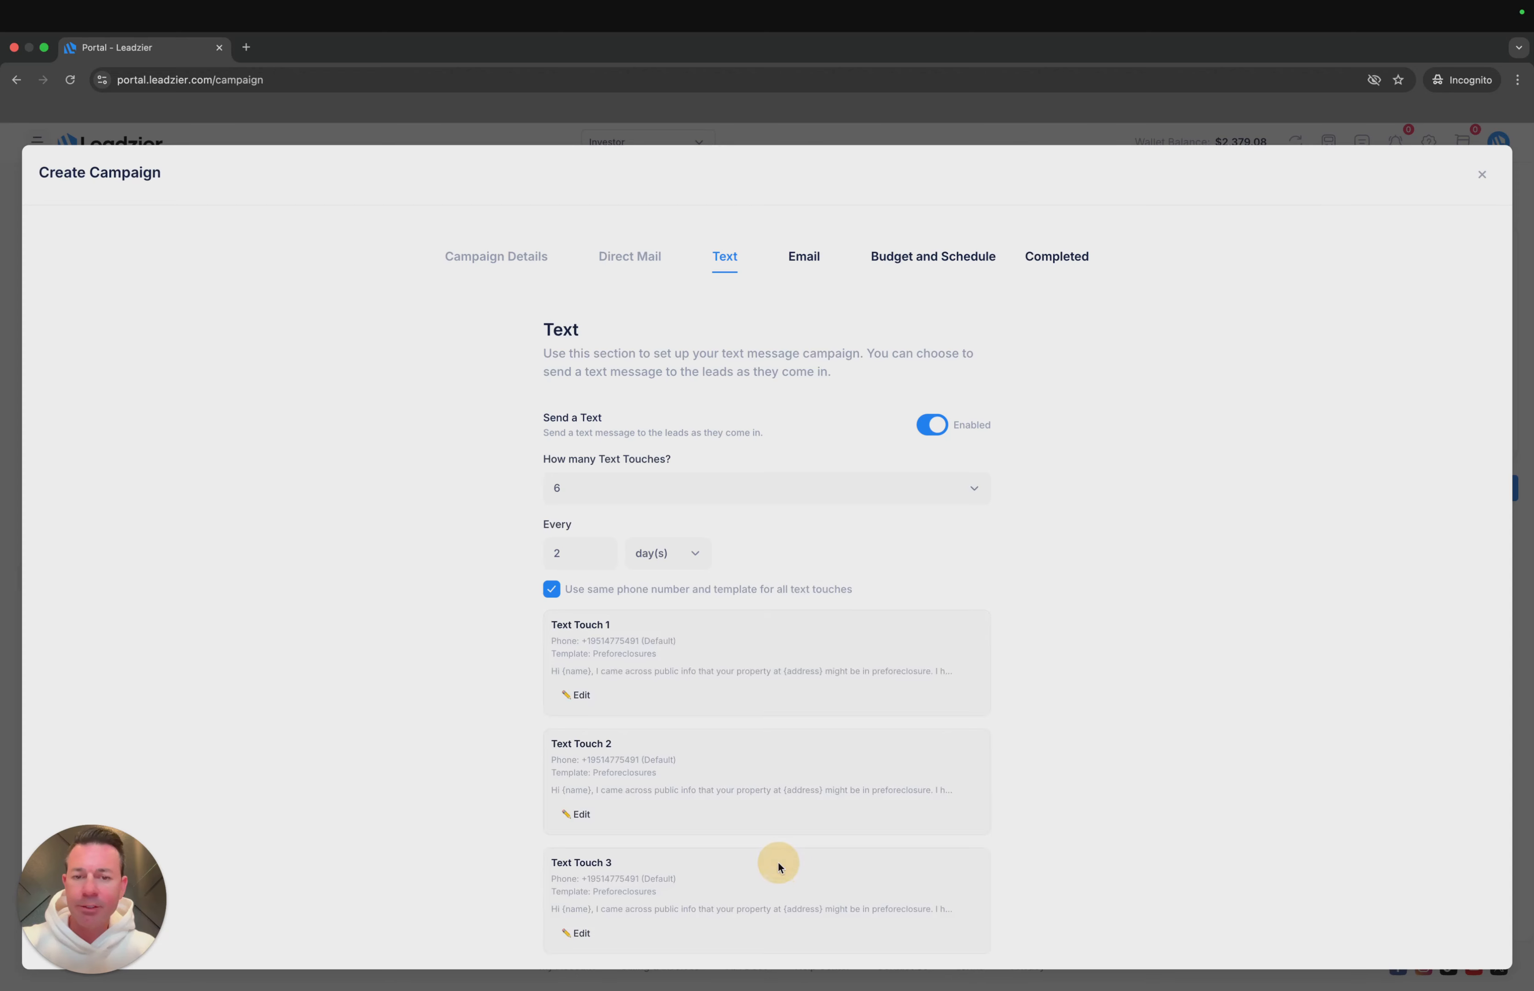
pyautogui.scroll(-10, 784, 636)
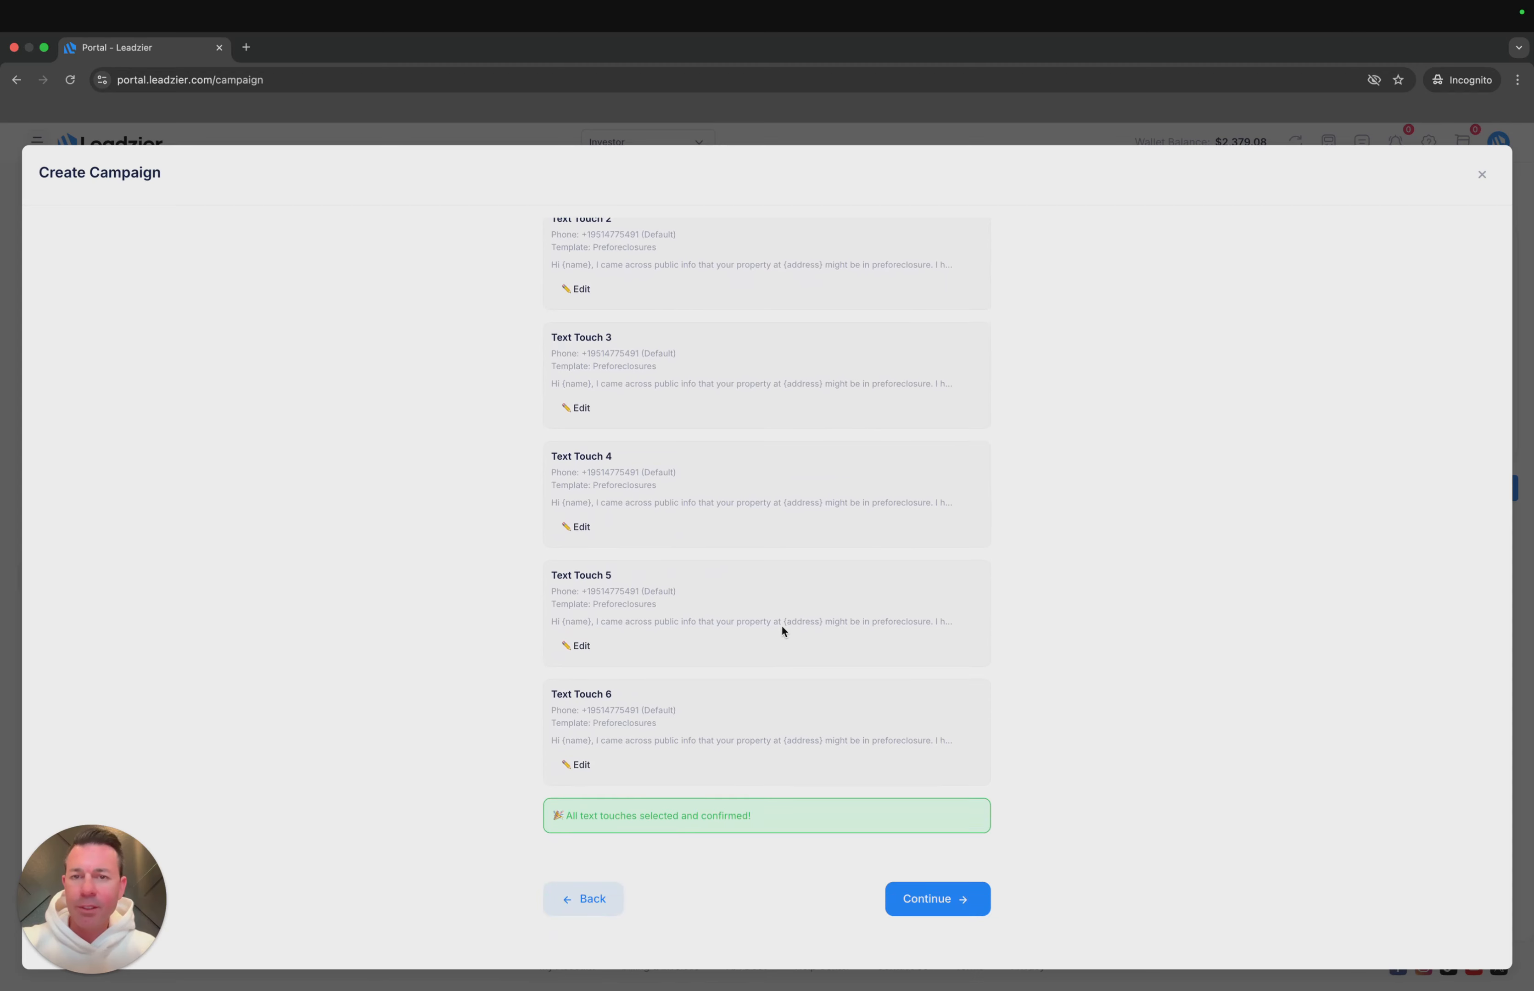
pyautogui.scroll(3, 768, 413)
pyautogui.scroll(-3, 819, 624)
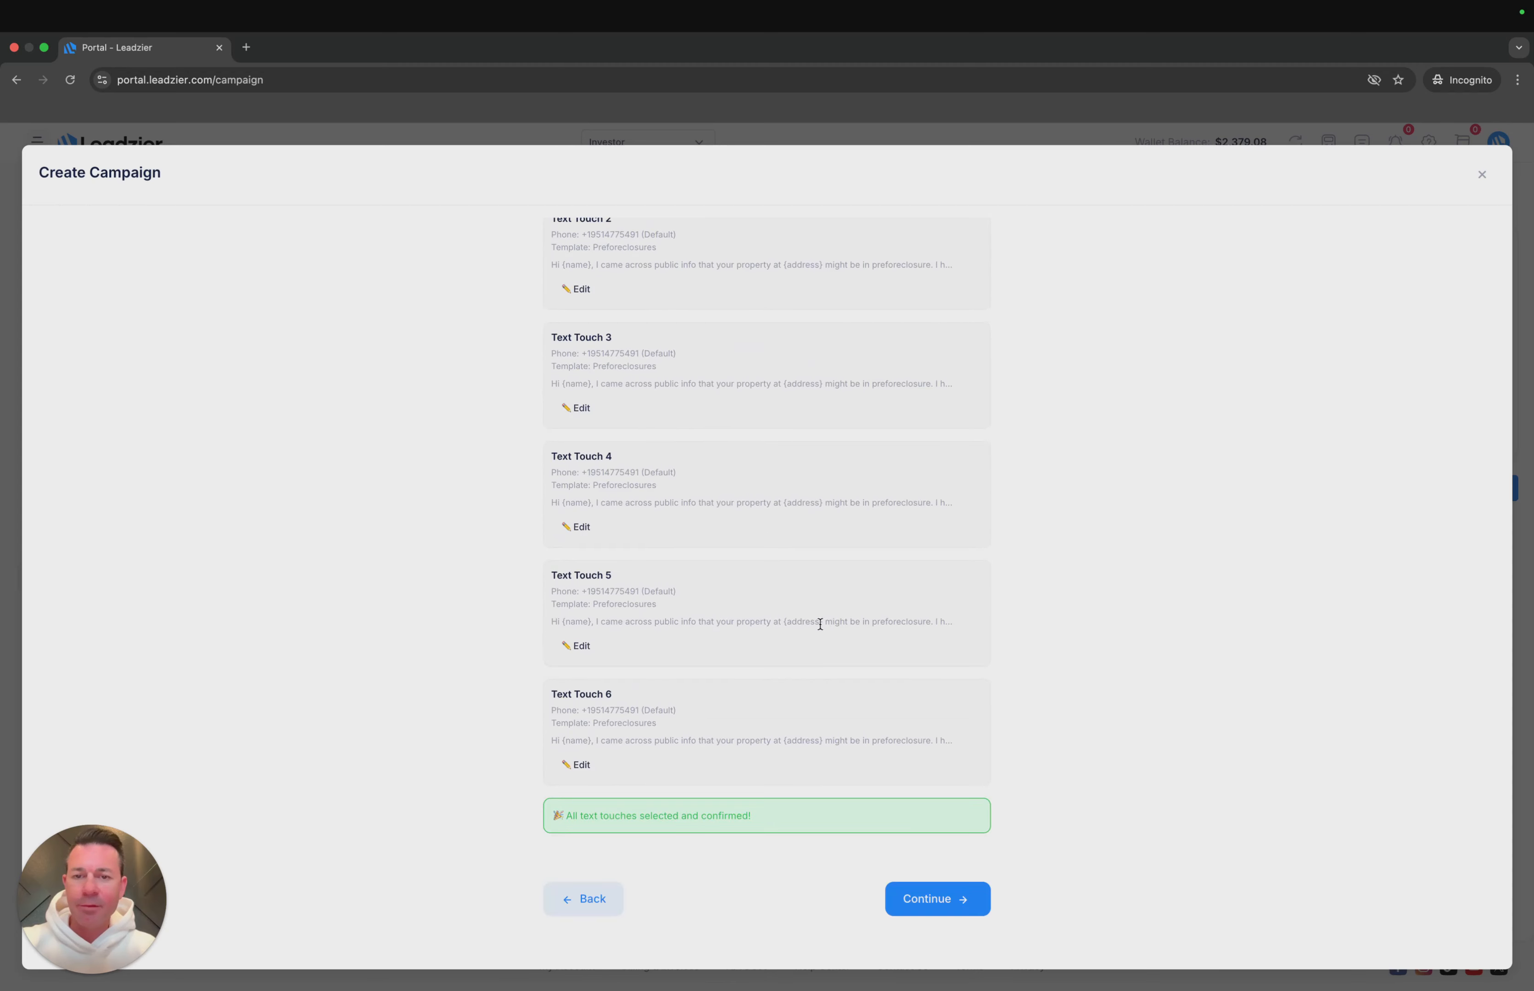
pyautogui.click(935, 900)
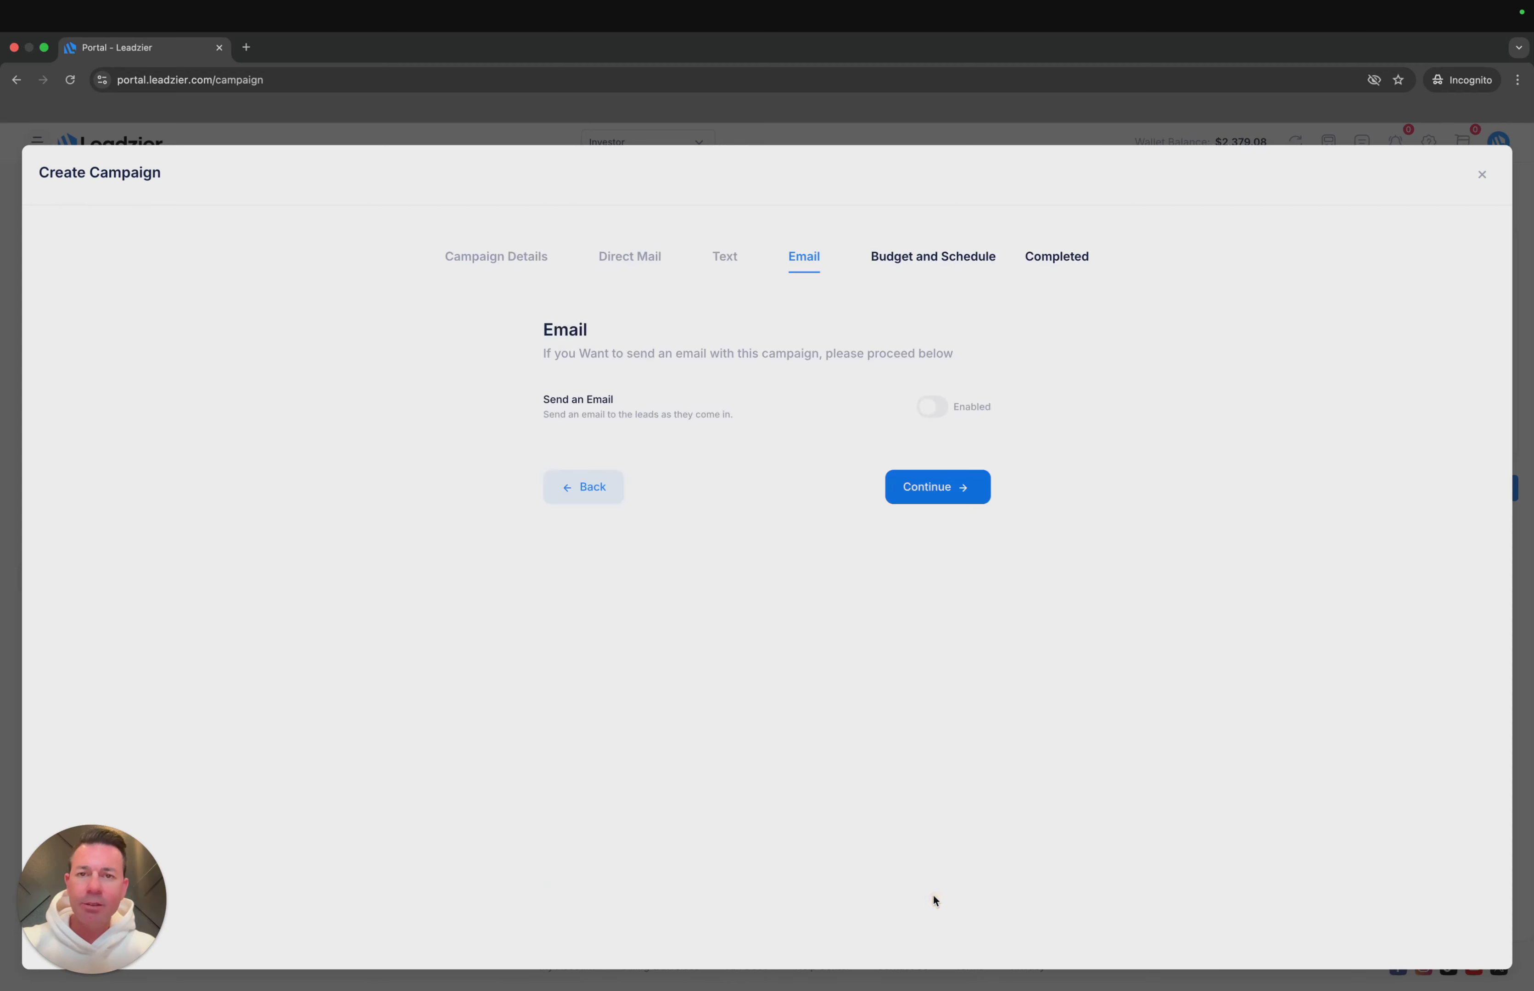
# - Enable campaign emails with 5 touches every 4 days, using the same email account and template for all touches
pyautogui.click(931, 408)
pyautogui.click(821, 475)
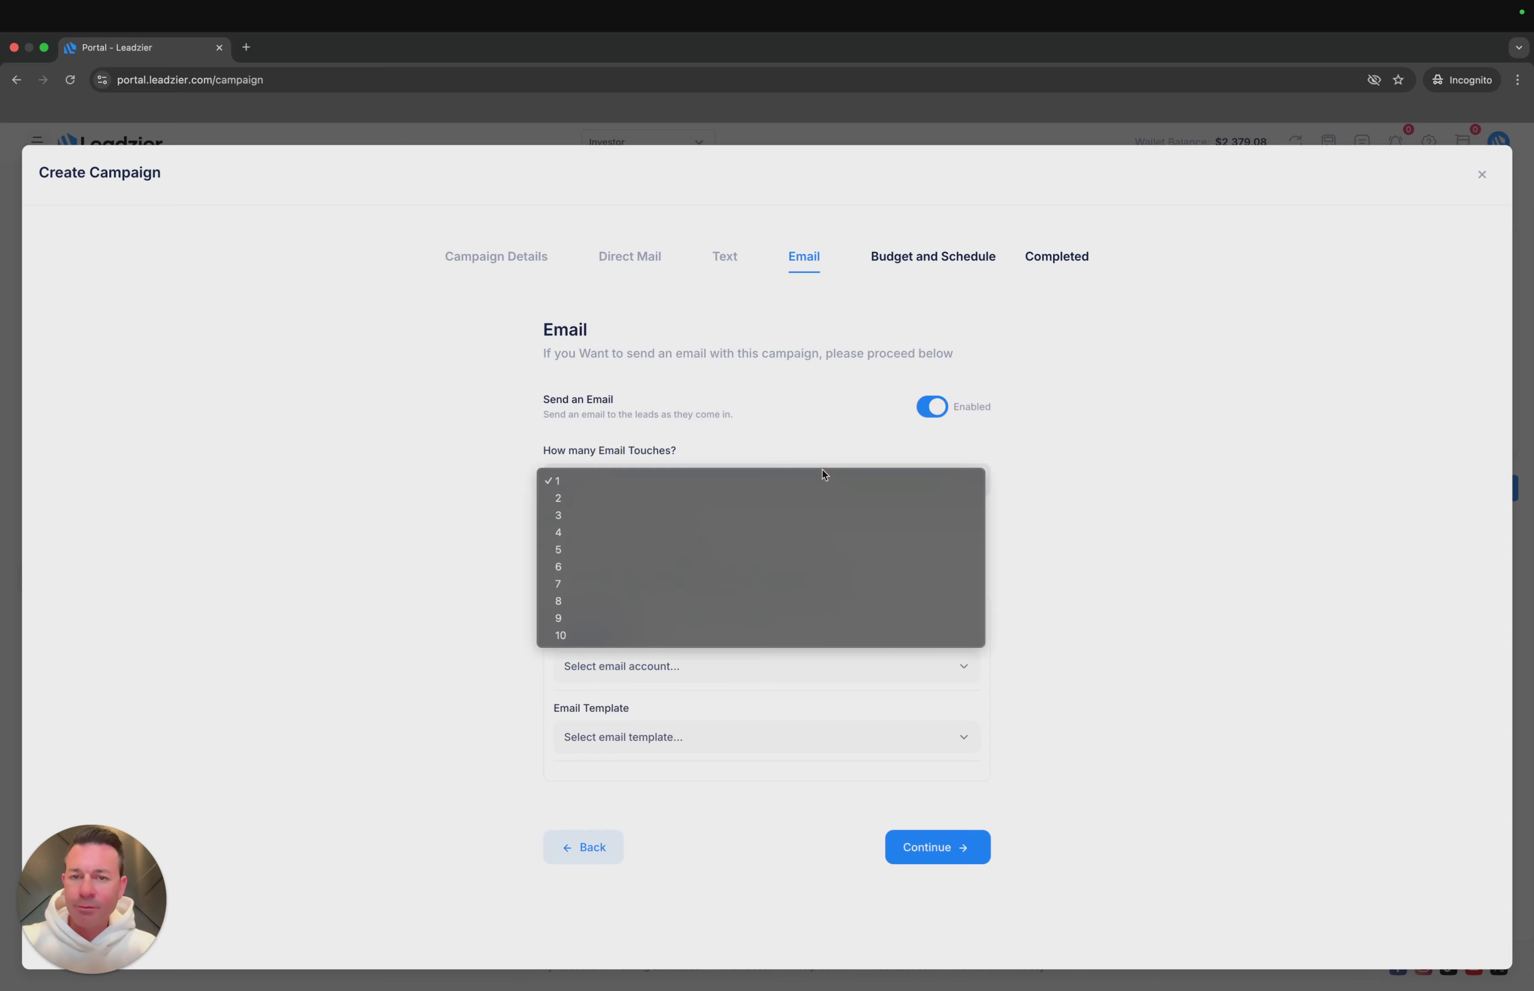
pyautogui.click(781, 547)
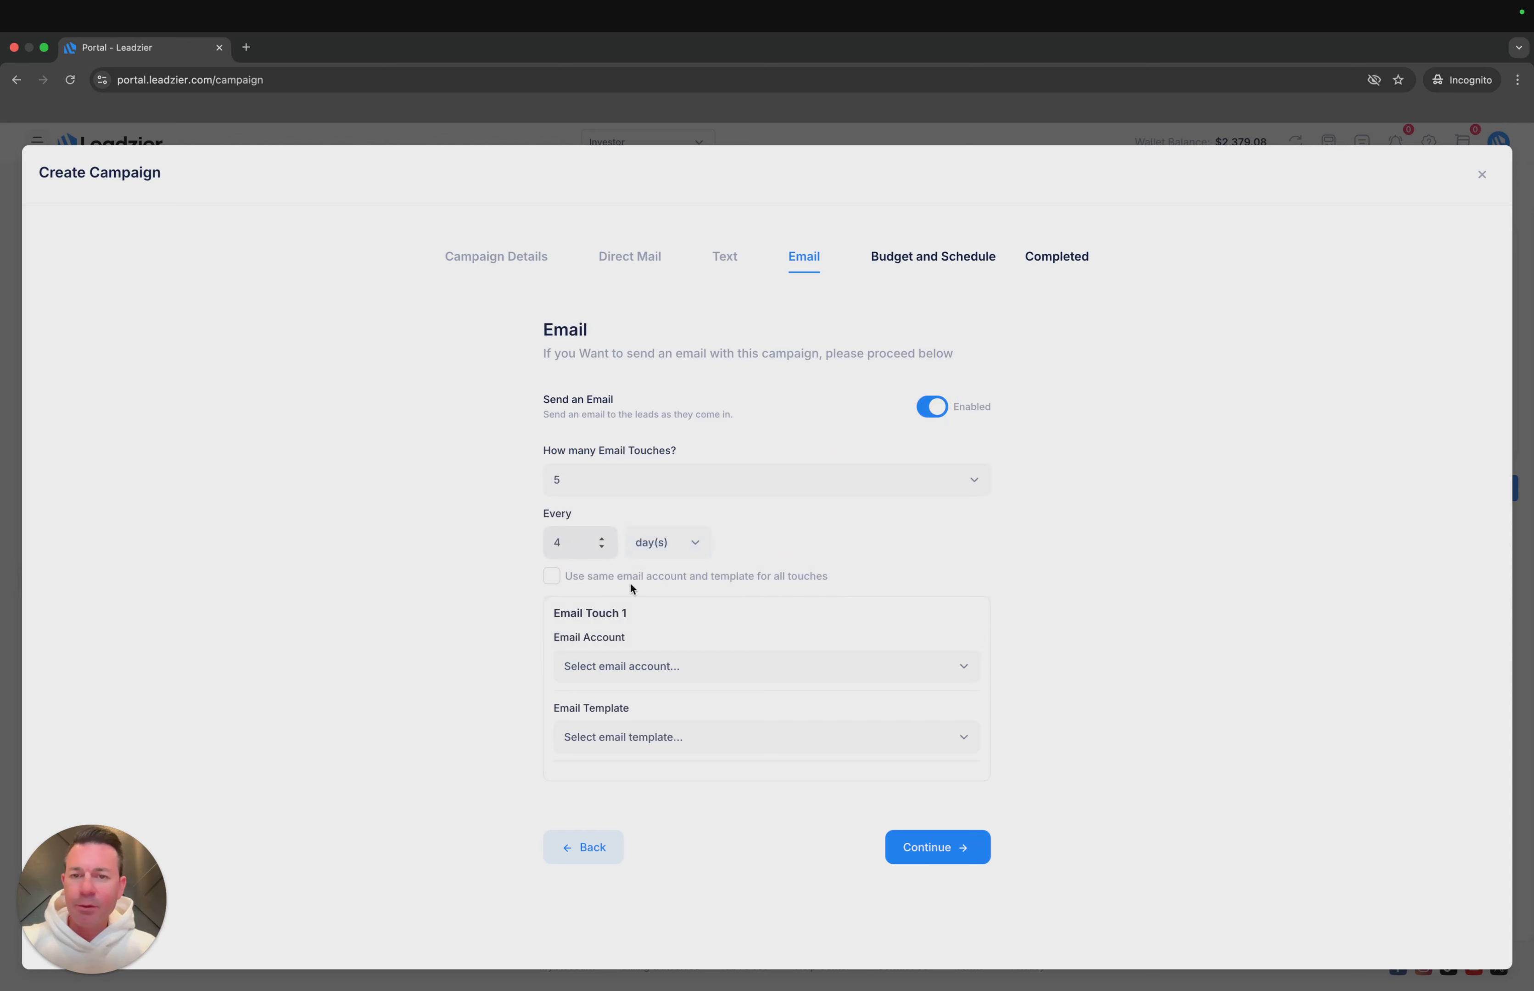
pyautogui.click(552, 576)
# - Select the Leadzier admin account as the sending email account for Email Touch 1
pyautogui.click(694, 665)
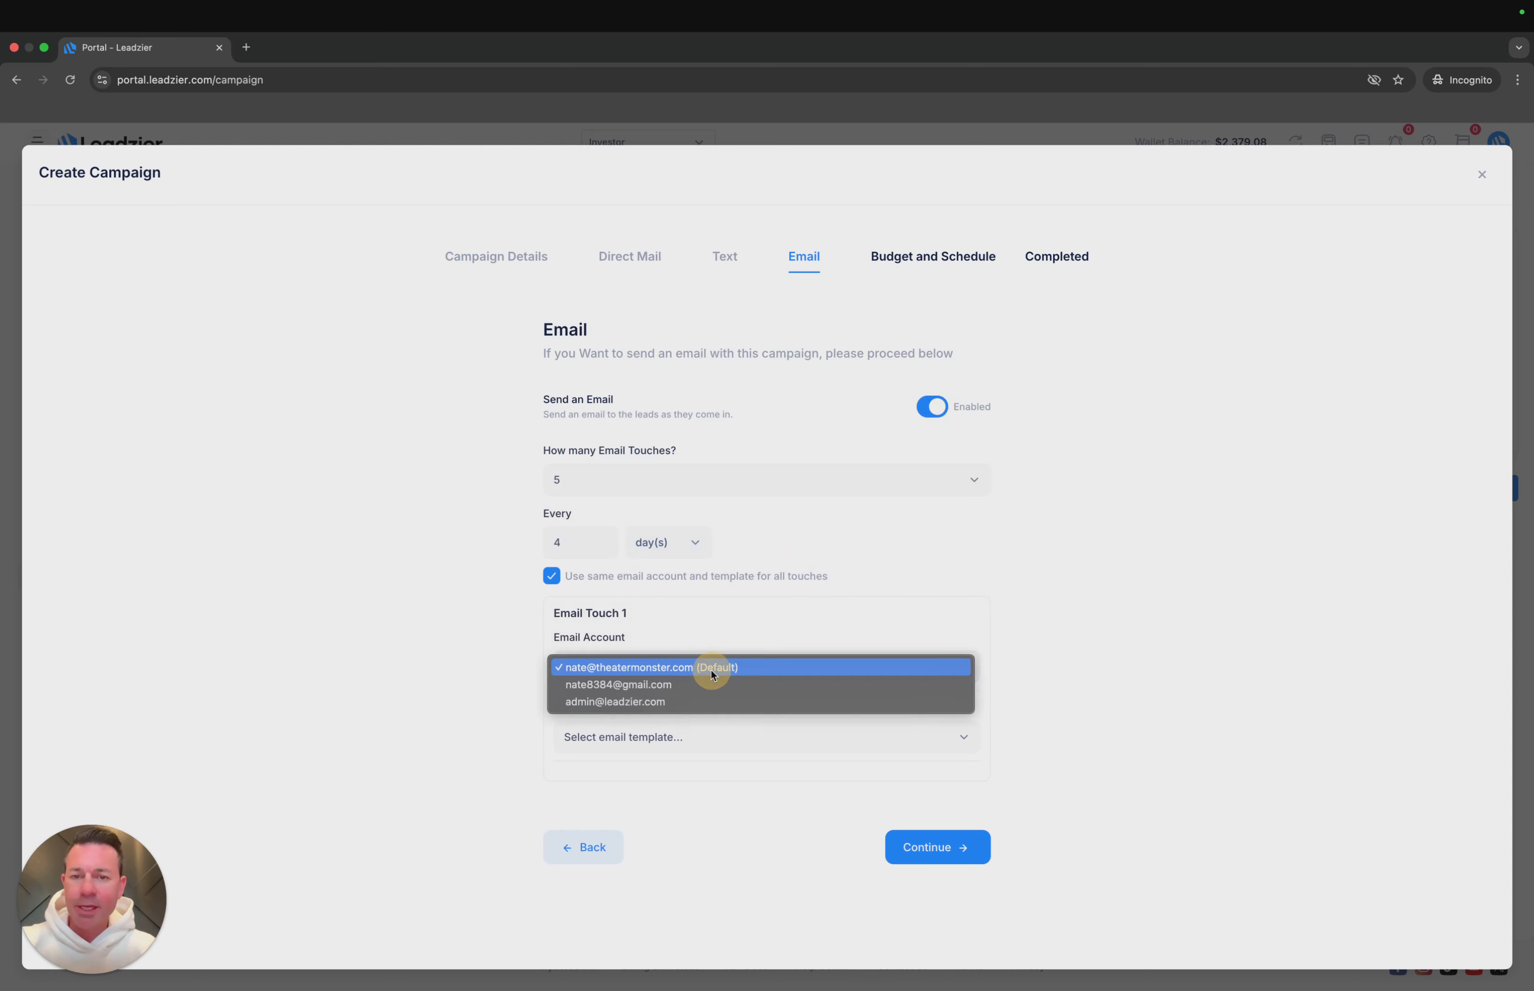
pyautogui.click(701, 699)
pyautogui.click(699, 738)
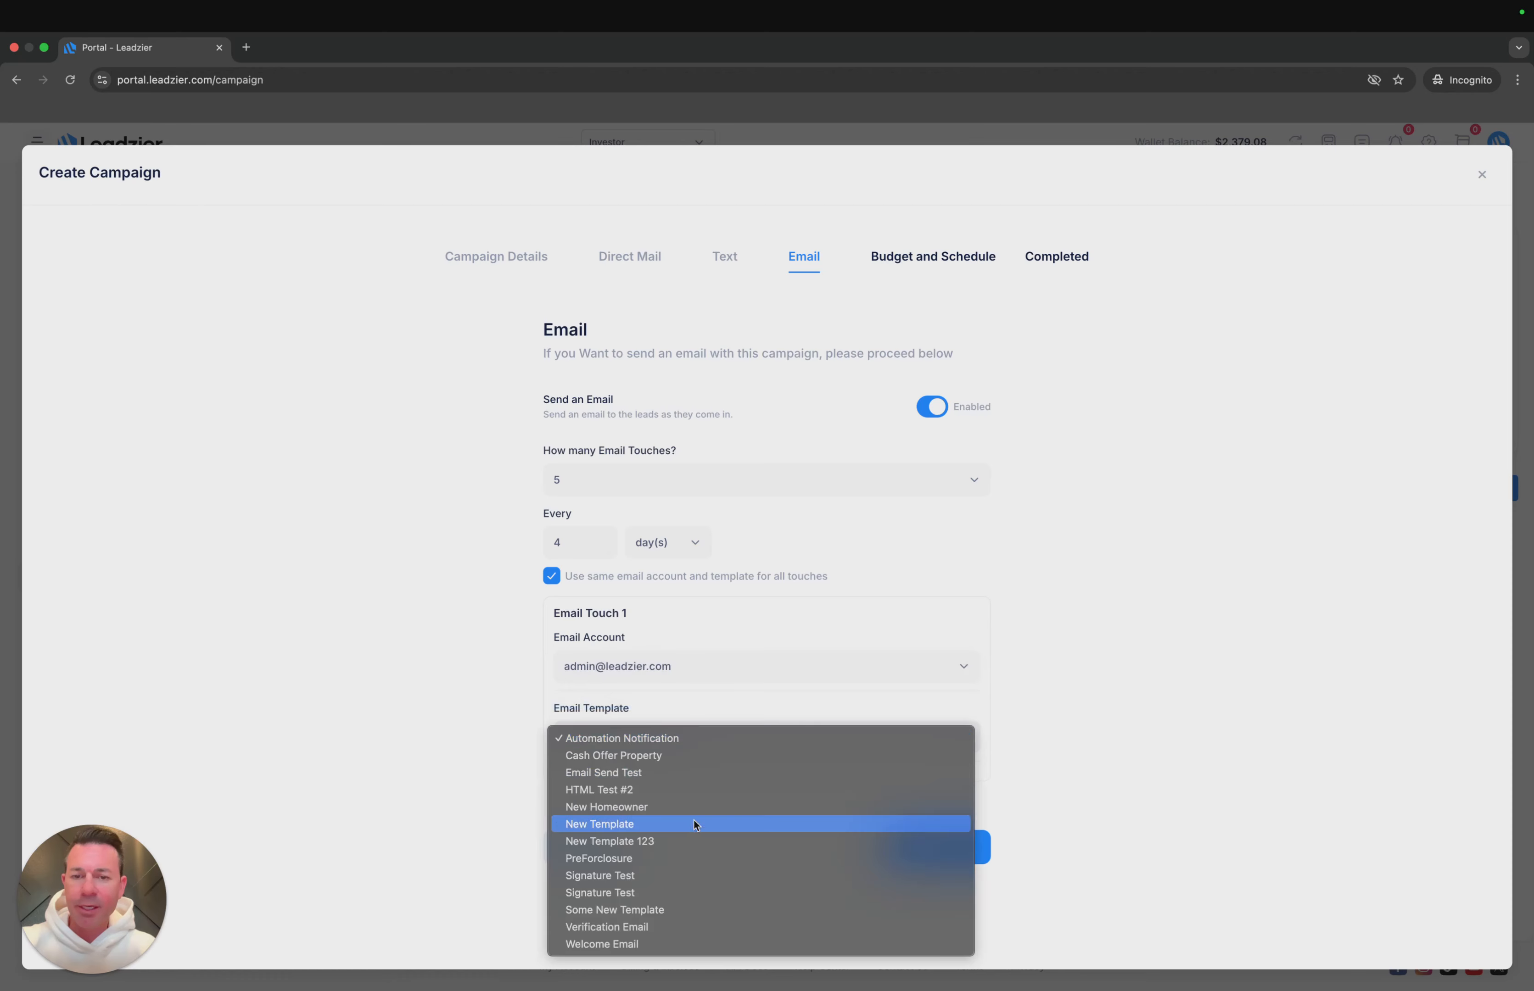
pyautogui.click(721, 671)
pyautogui.click(734, 665)
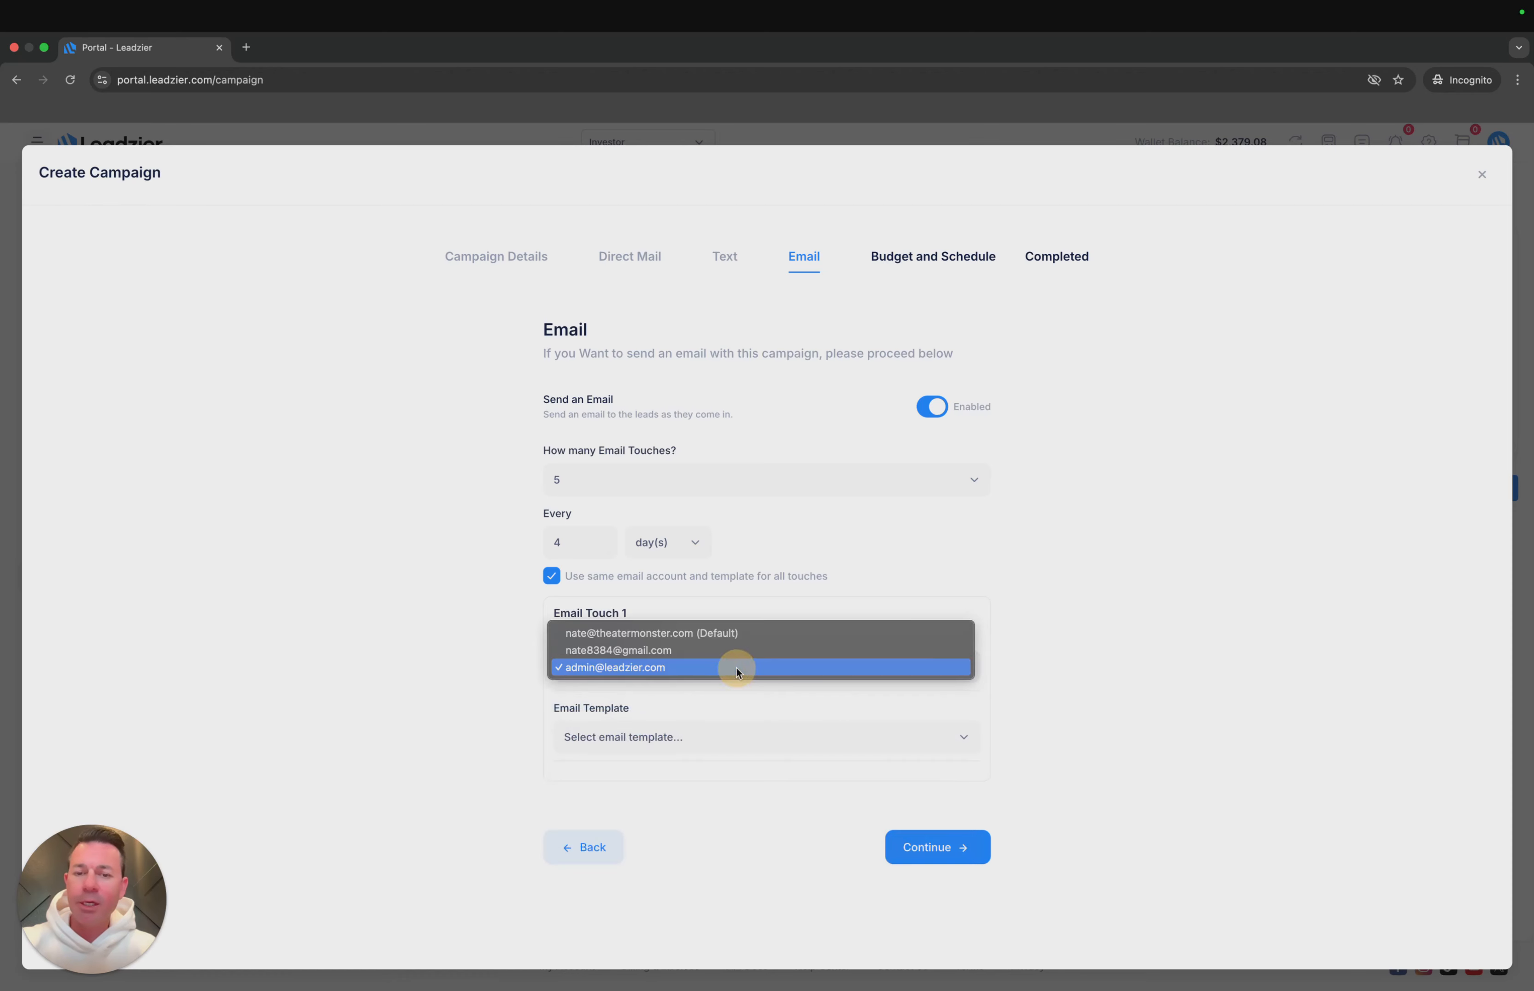
pyautogui.click(713, 670)
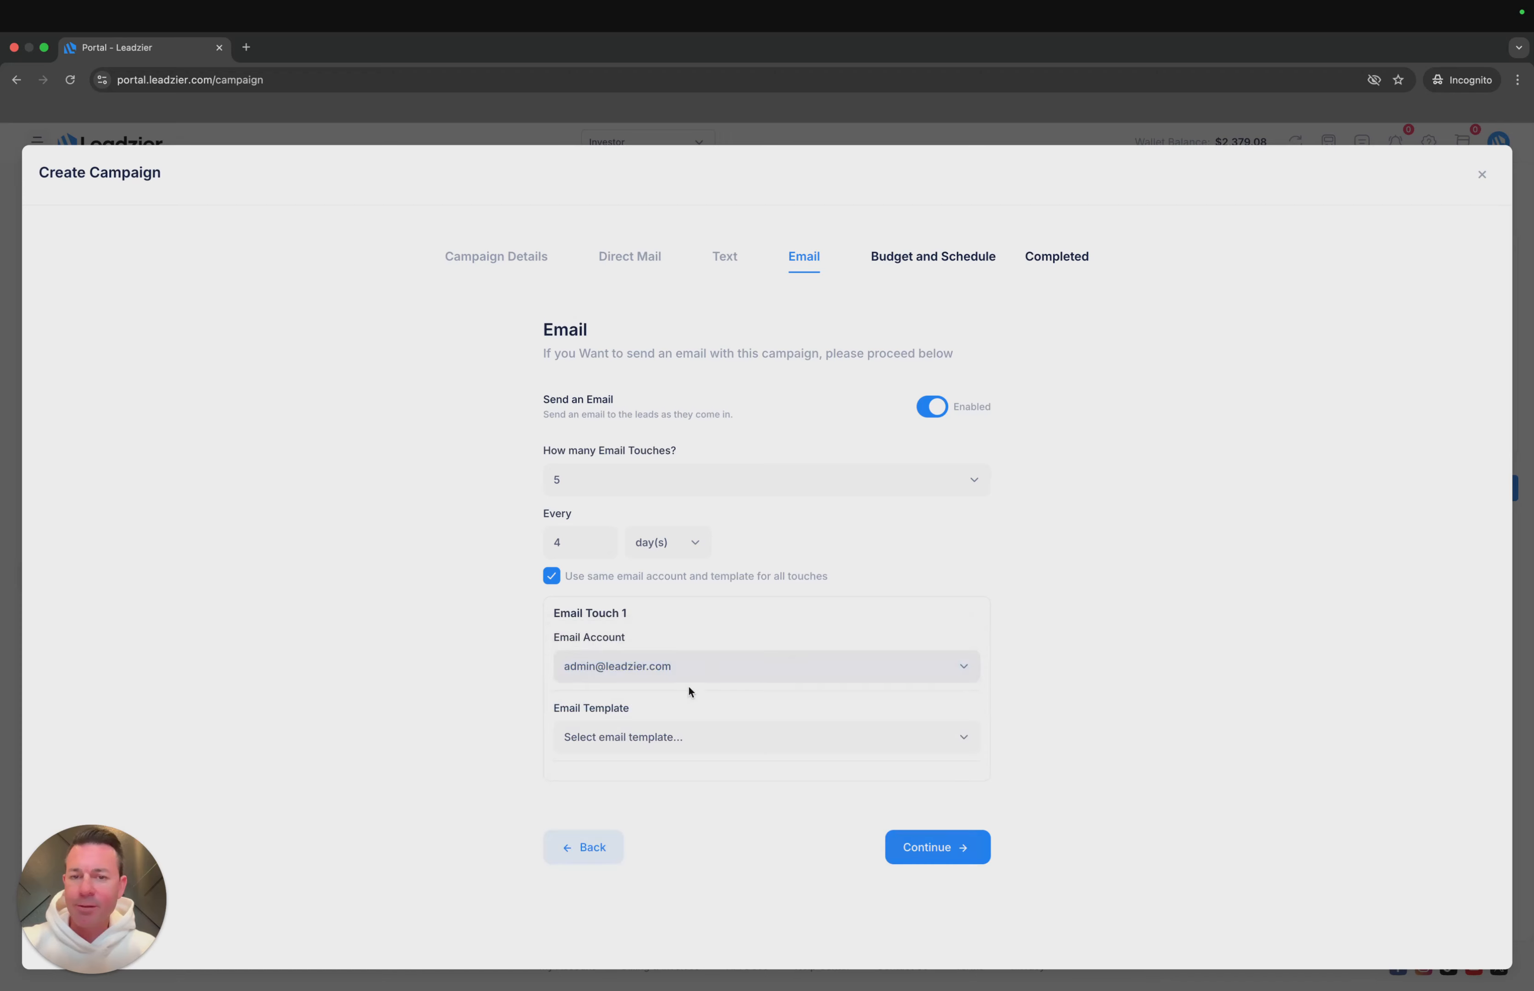
# - Choose the PreForclosure email template and confirm it for all email touches
pyautogui.click(690, 729)
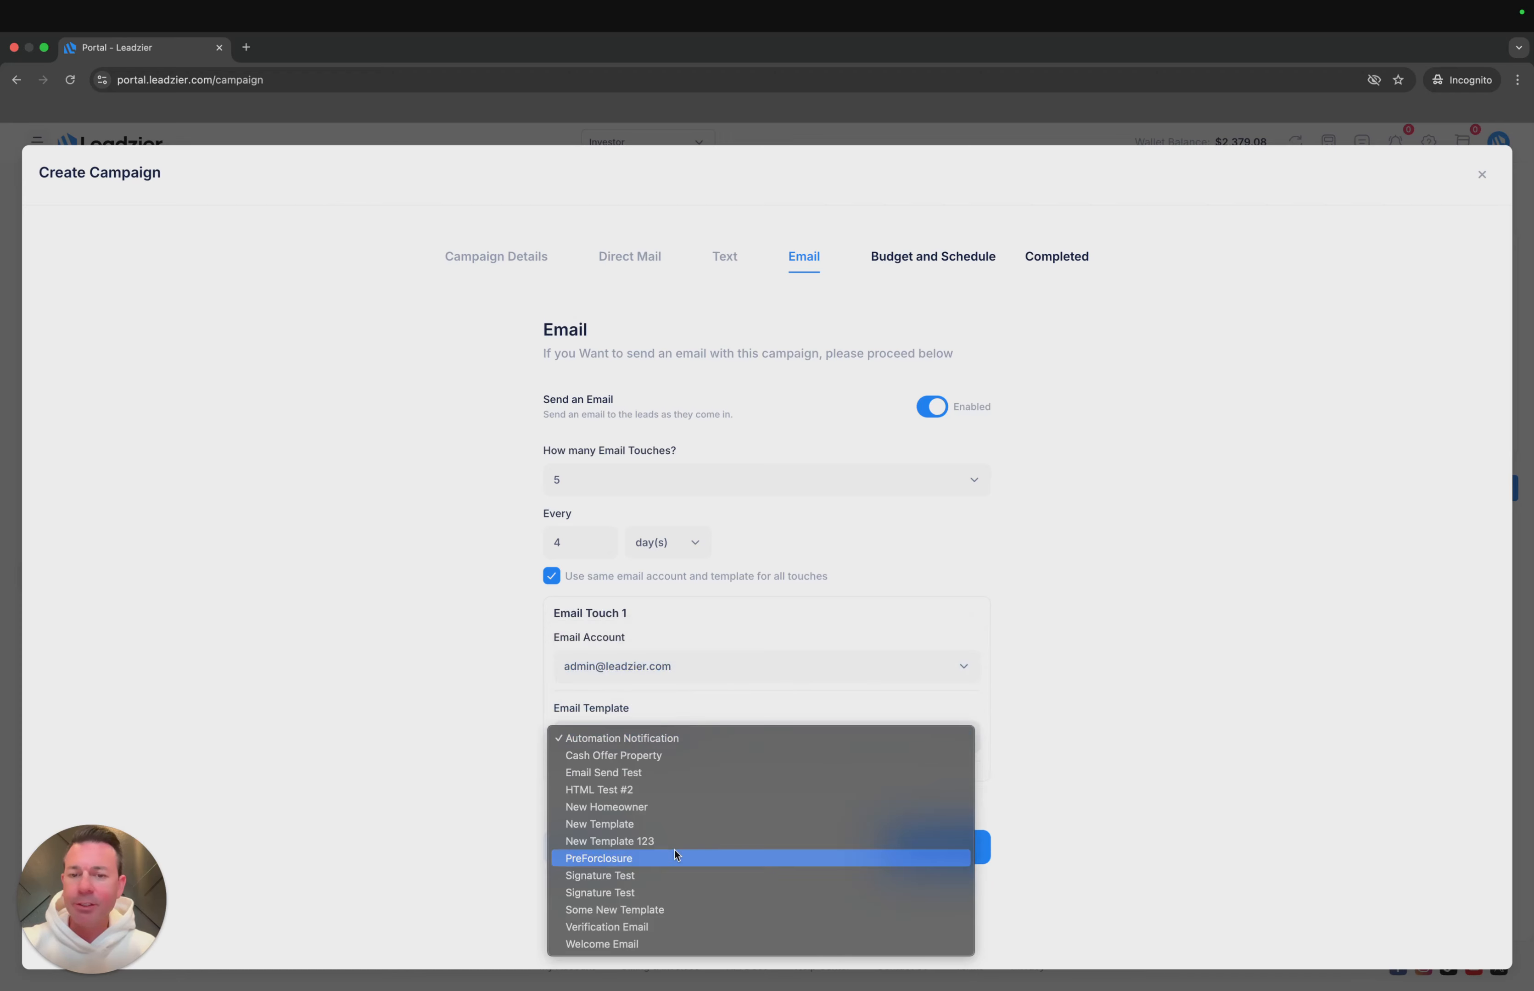
pyautogui.click(680, 859)
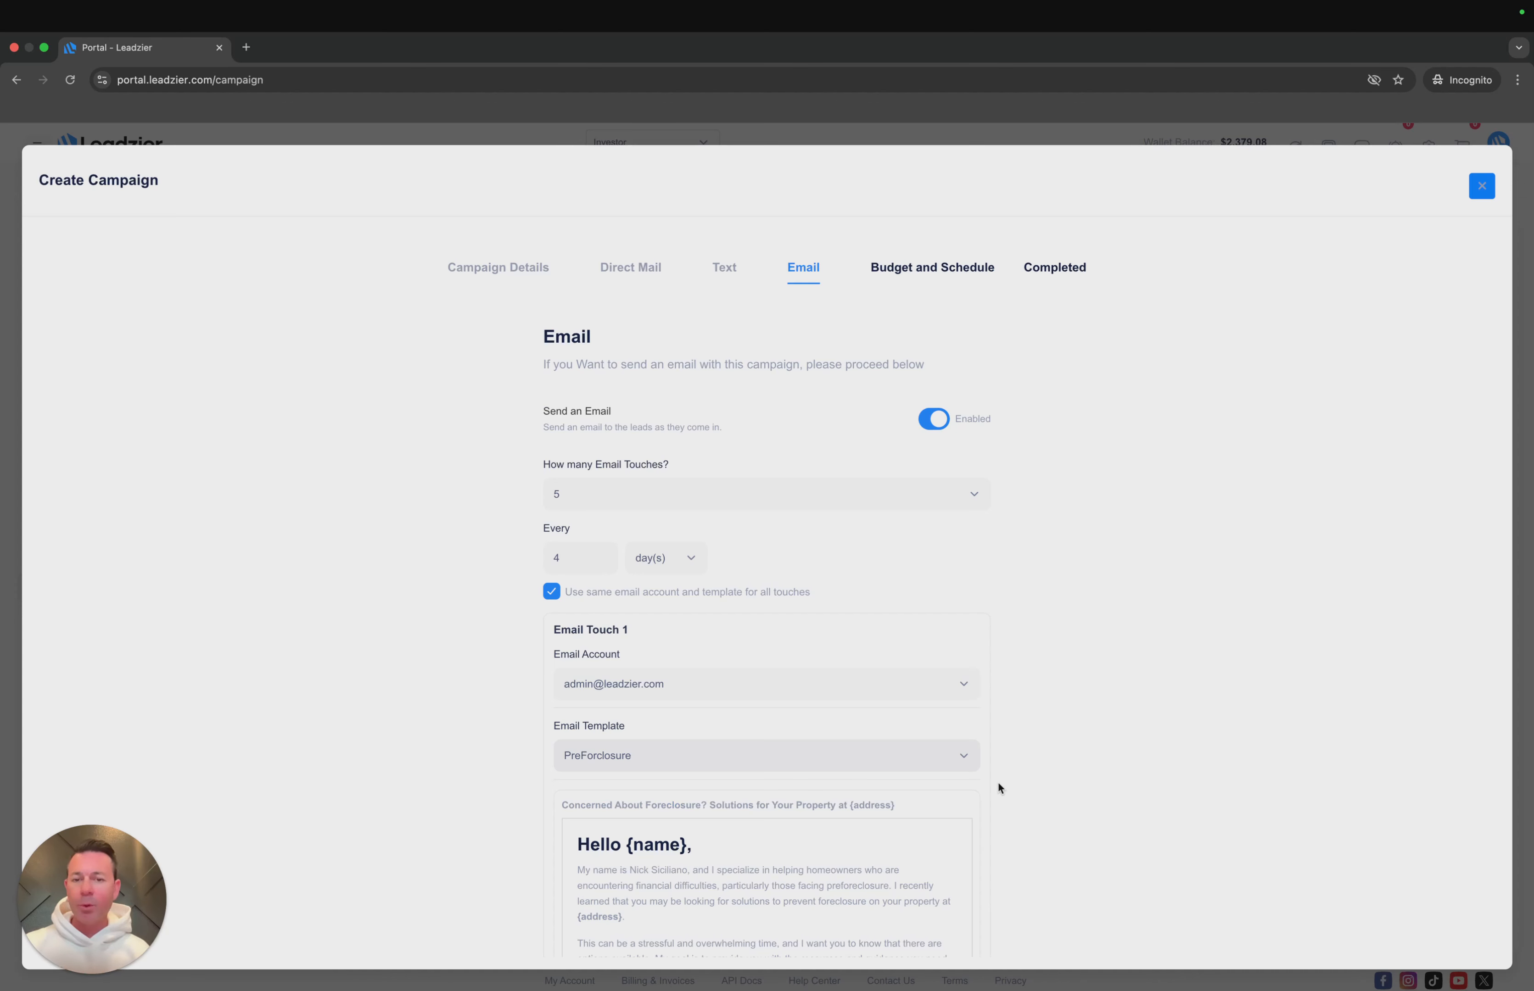
pyautogui.scroll(-10, 998, 783)
pyautogui.click(772, 794)
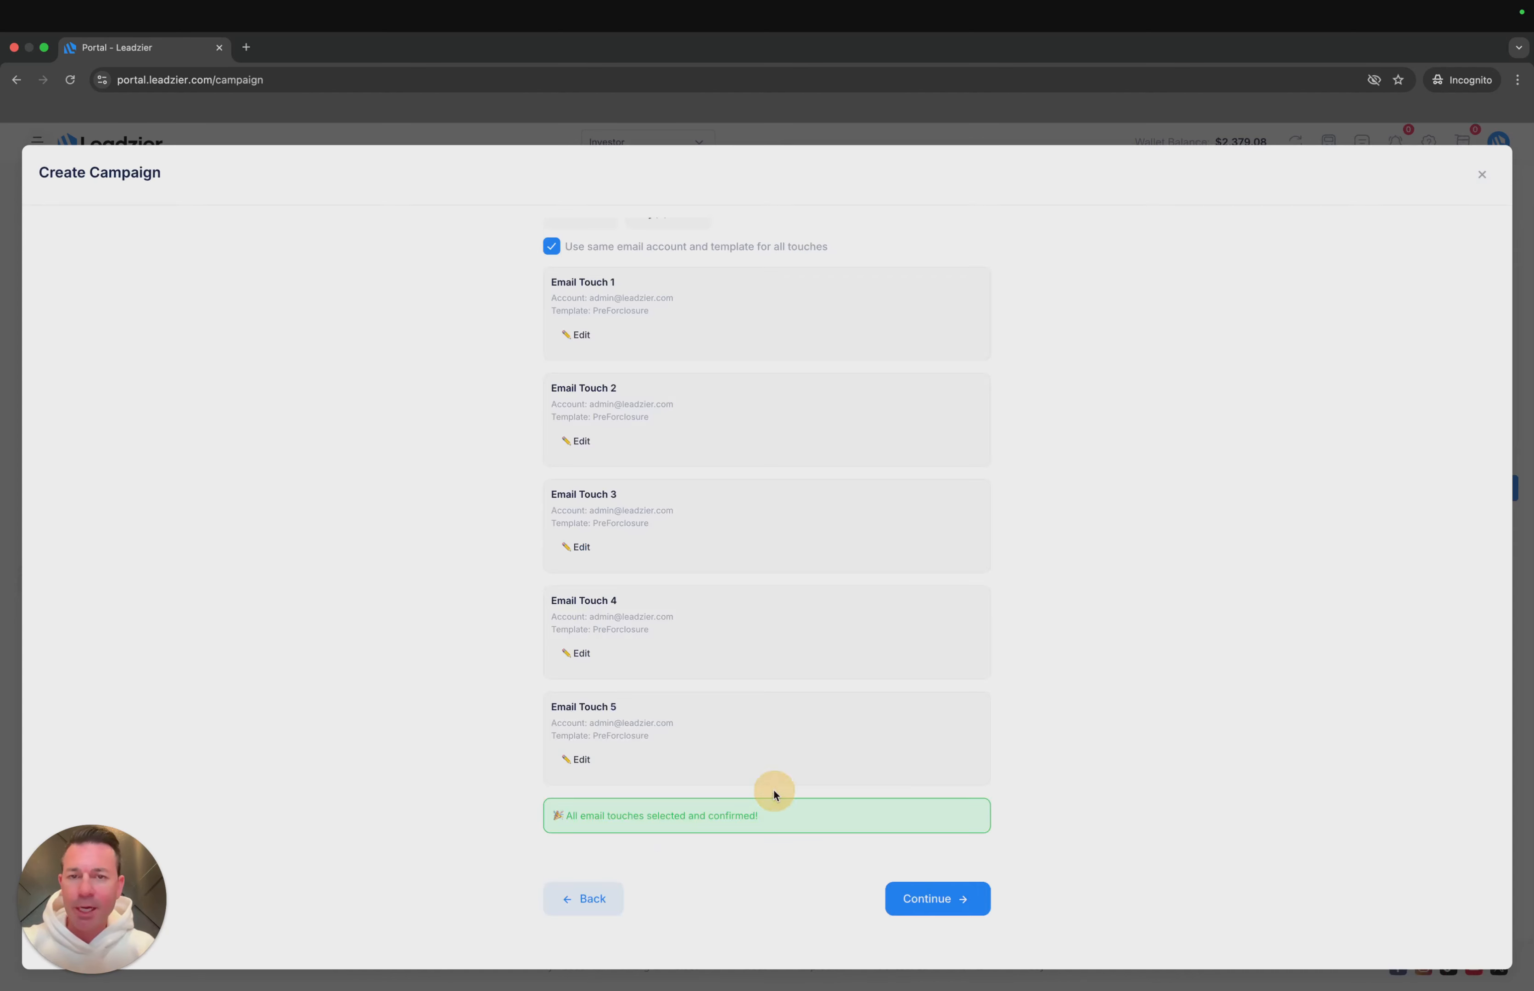
# - Continue to the budget and scheduling stage and set the direct mail budget to $150.00
pyautogui.click(937, 901)
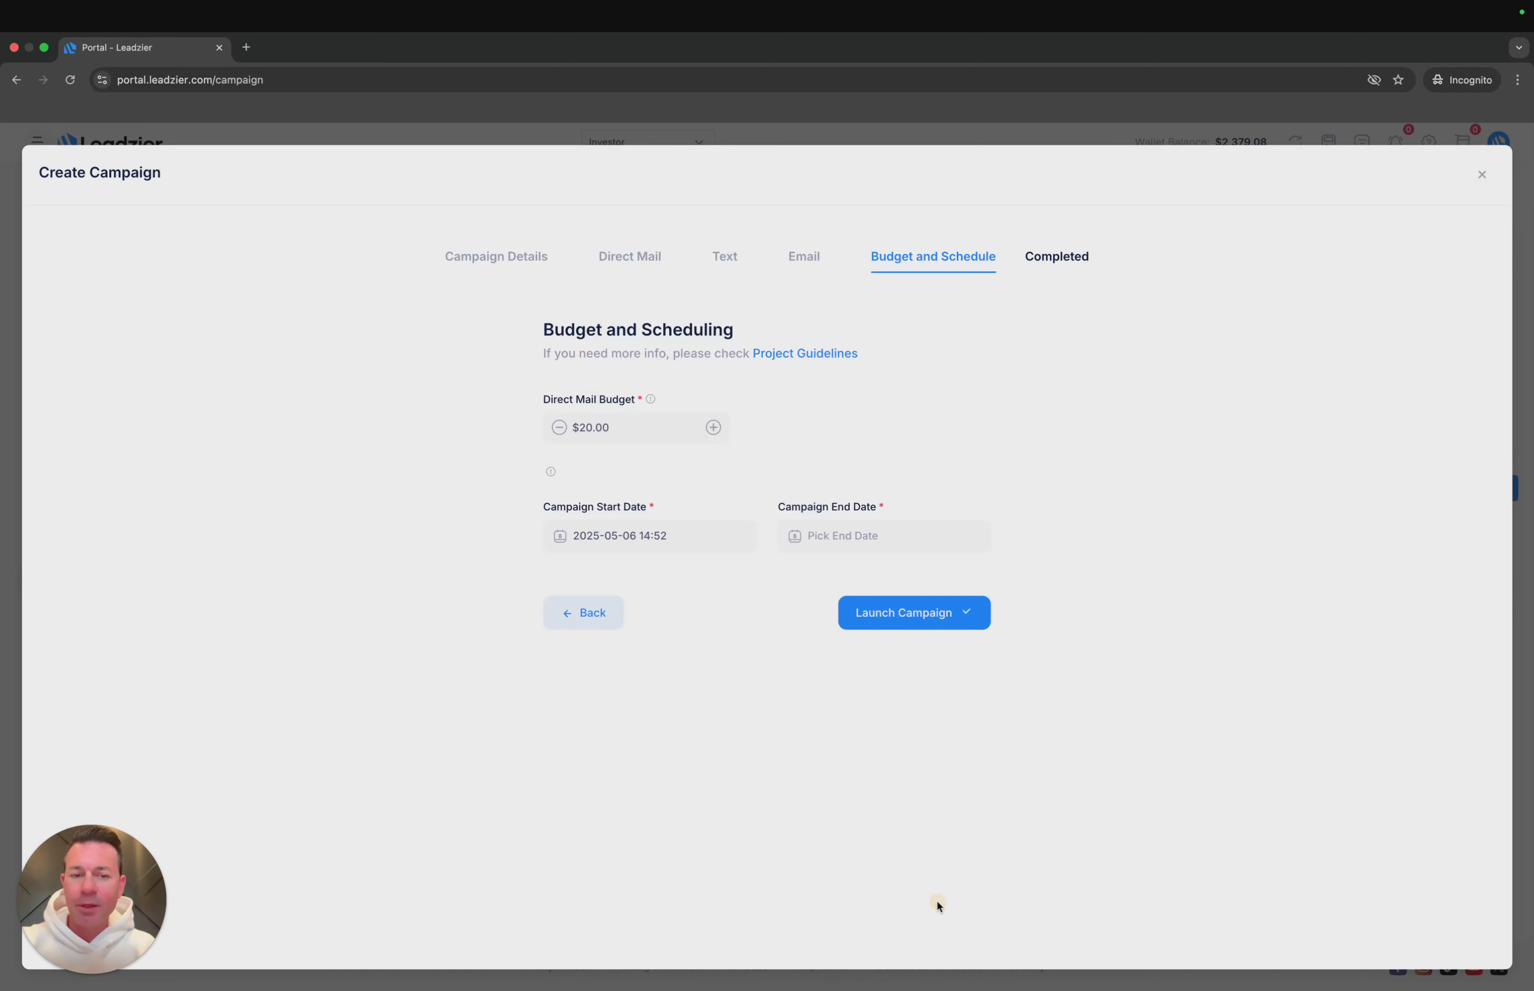
pyautogui.click(713, 430)
pyautogui.click(713, 431)
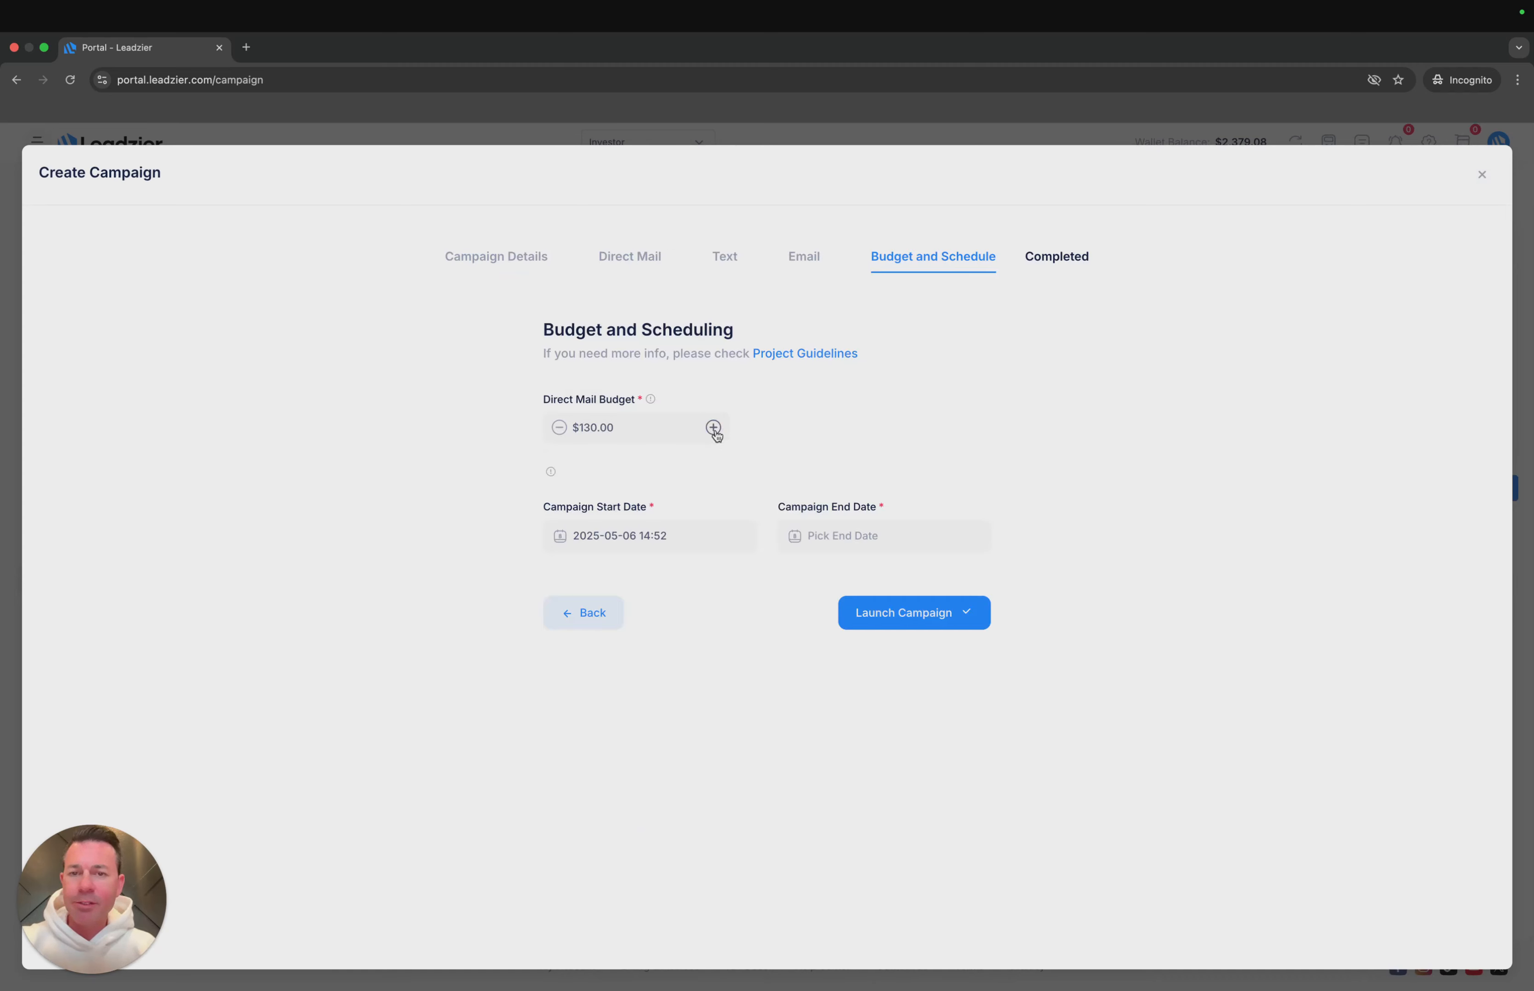
pyautogui.click(714, 430)
pyautogui.click(714, 430)
# - Set the campaign end date to May 31, 2025 at 12:00 PM
pyautogui.click(915, 535)
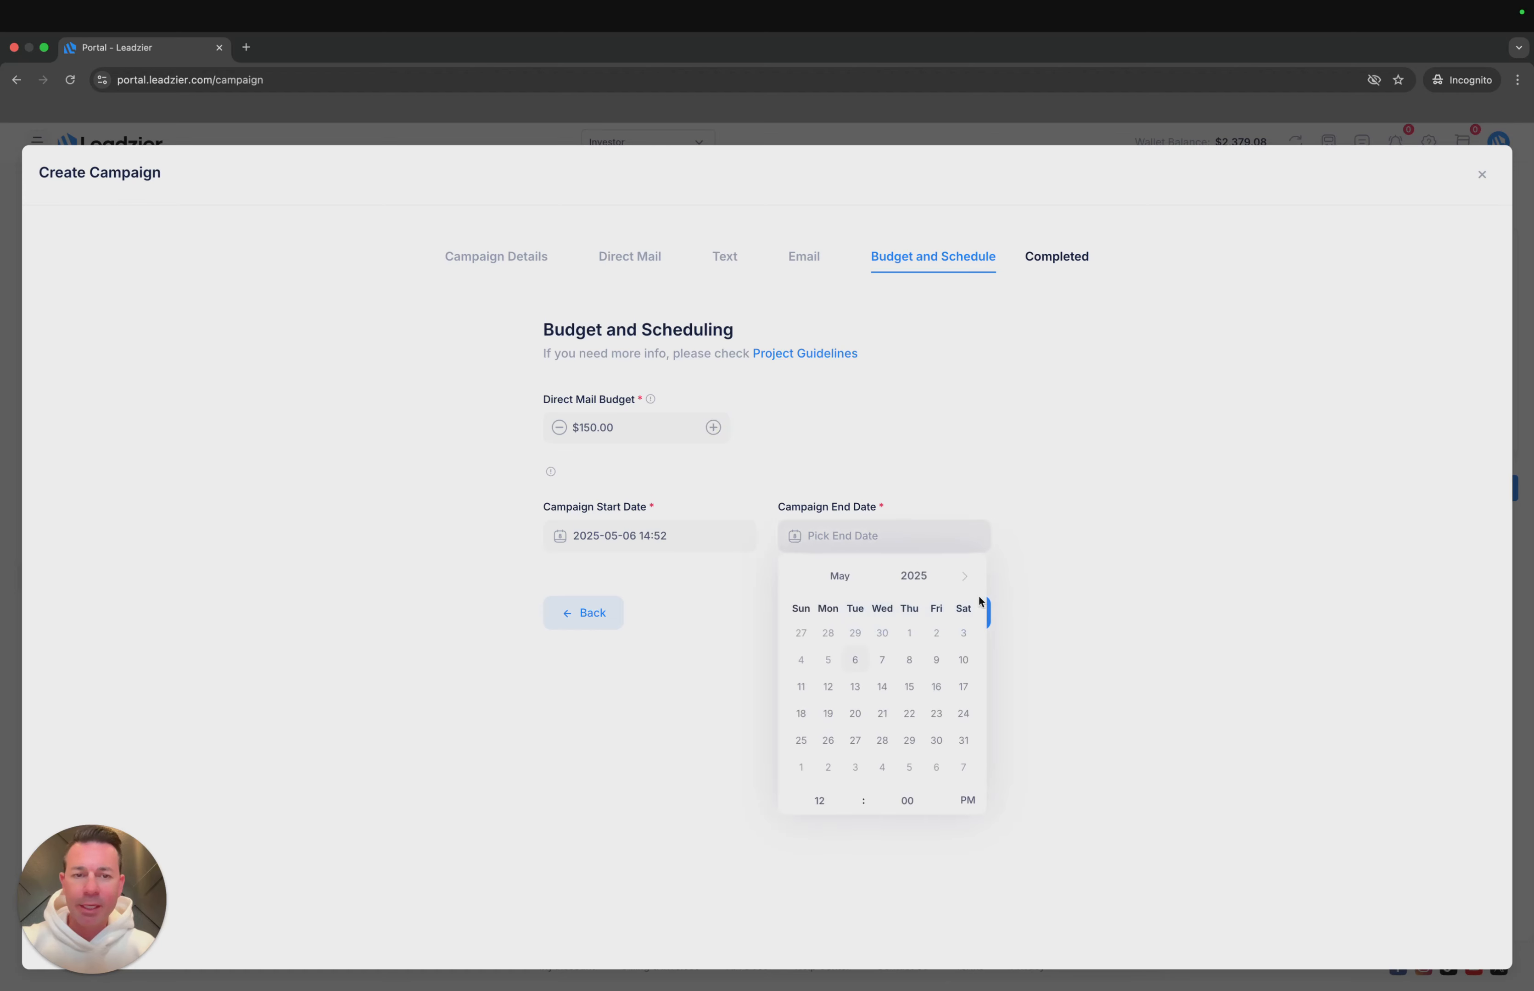
pyautogui.click(965, 577)
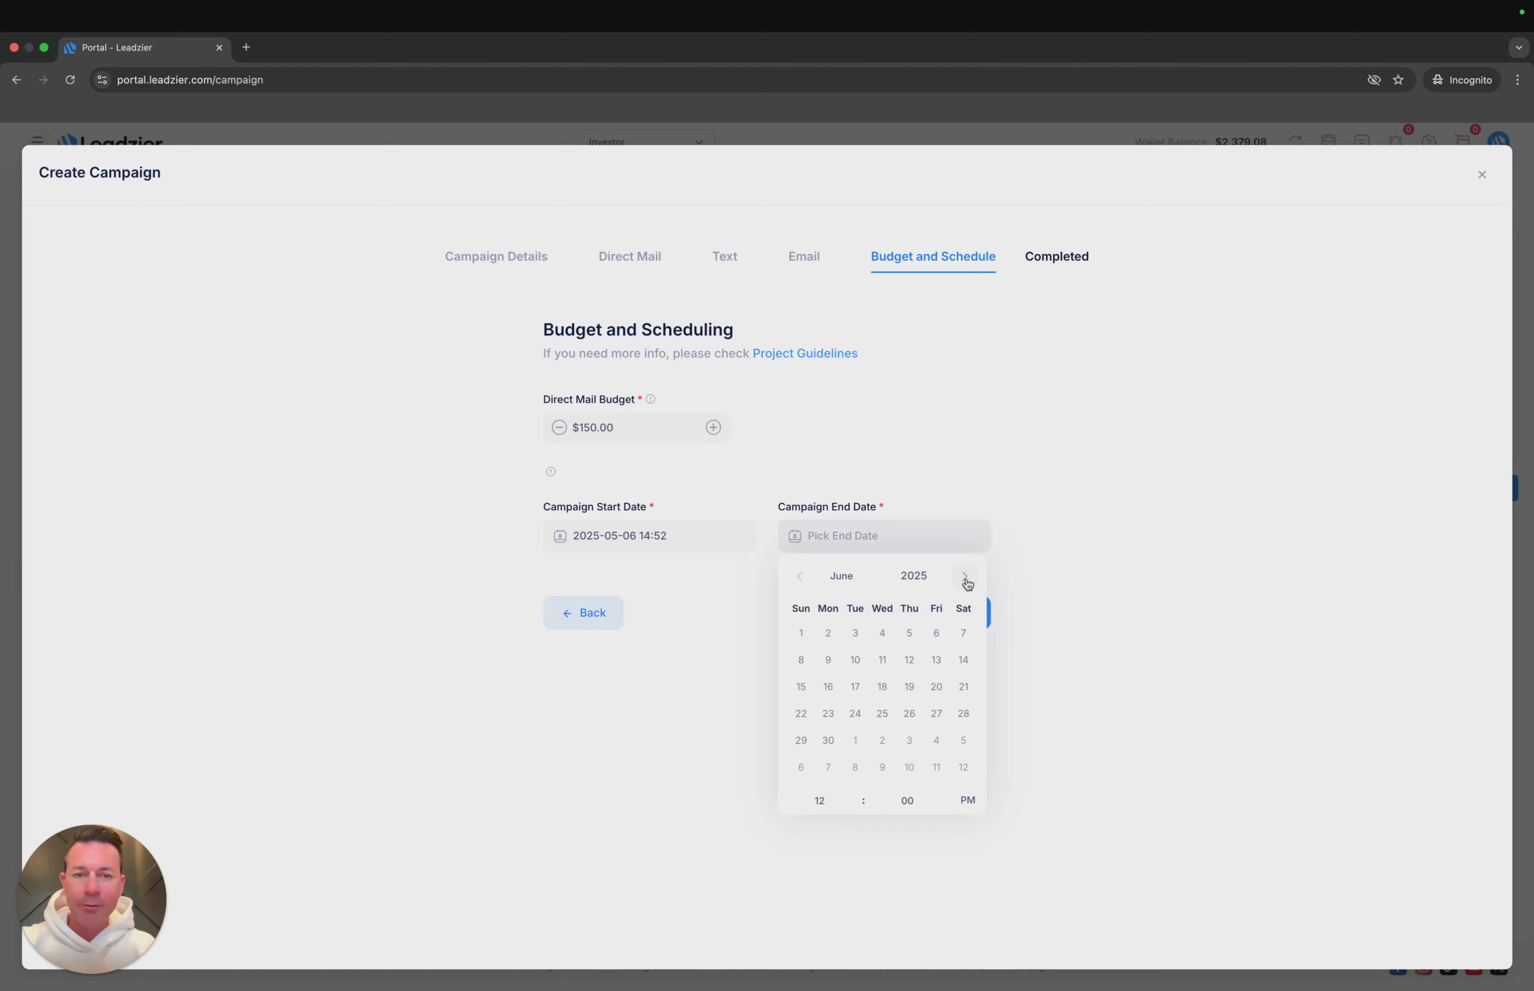
pyautogui.click(799, 577)
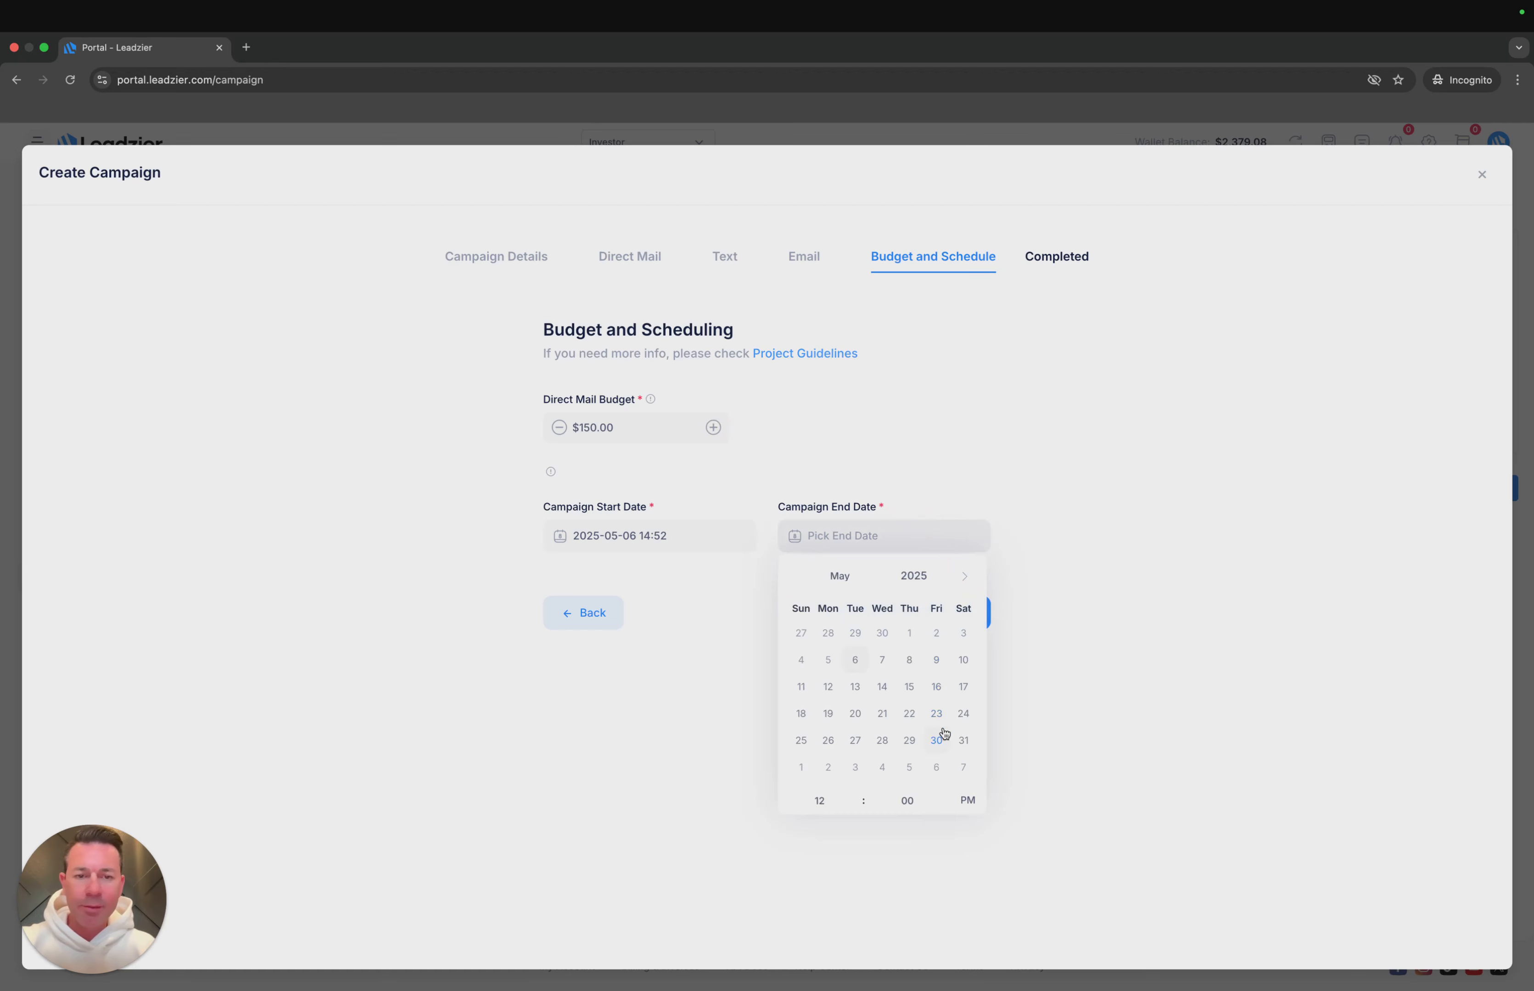
pyautogui.click(962, 741)
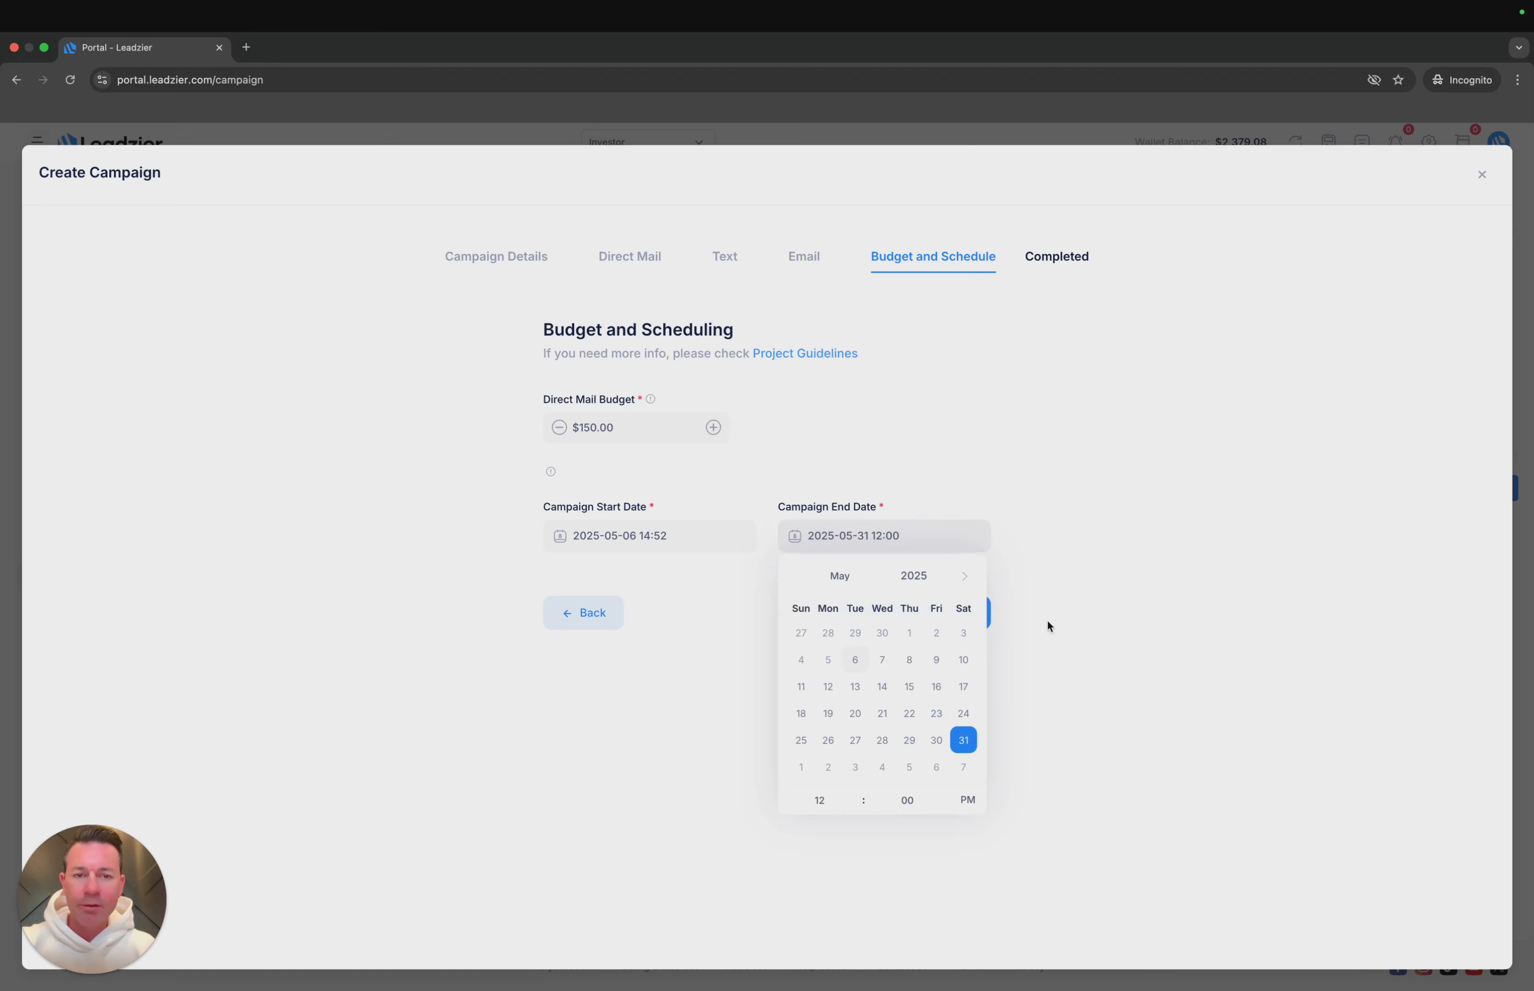
pyautogui.click(1048, 621)
# - Launch the campaign and close the campaign creation wizard
pyautogui.click(931, 617)
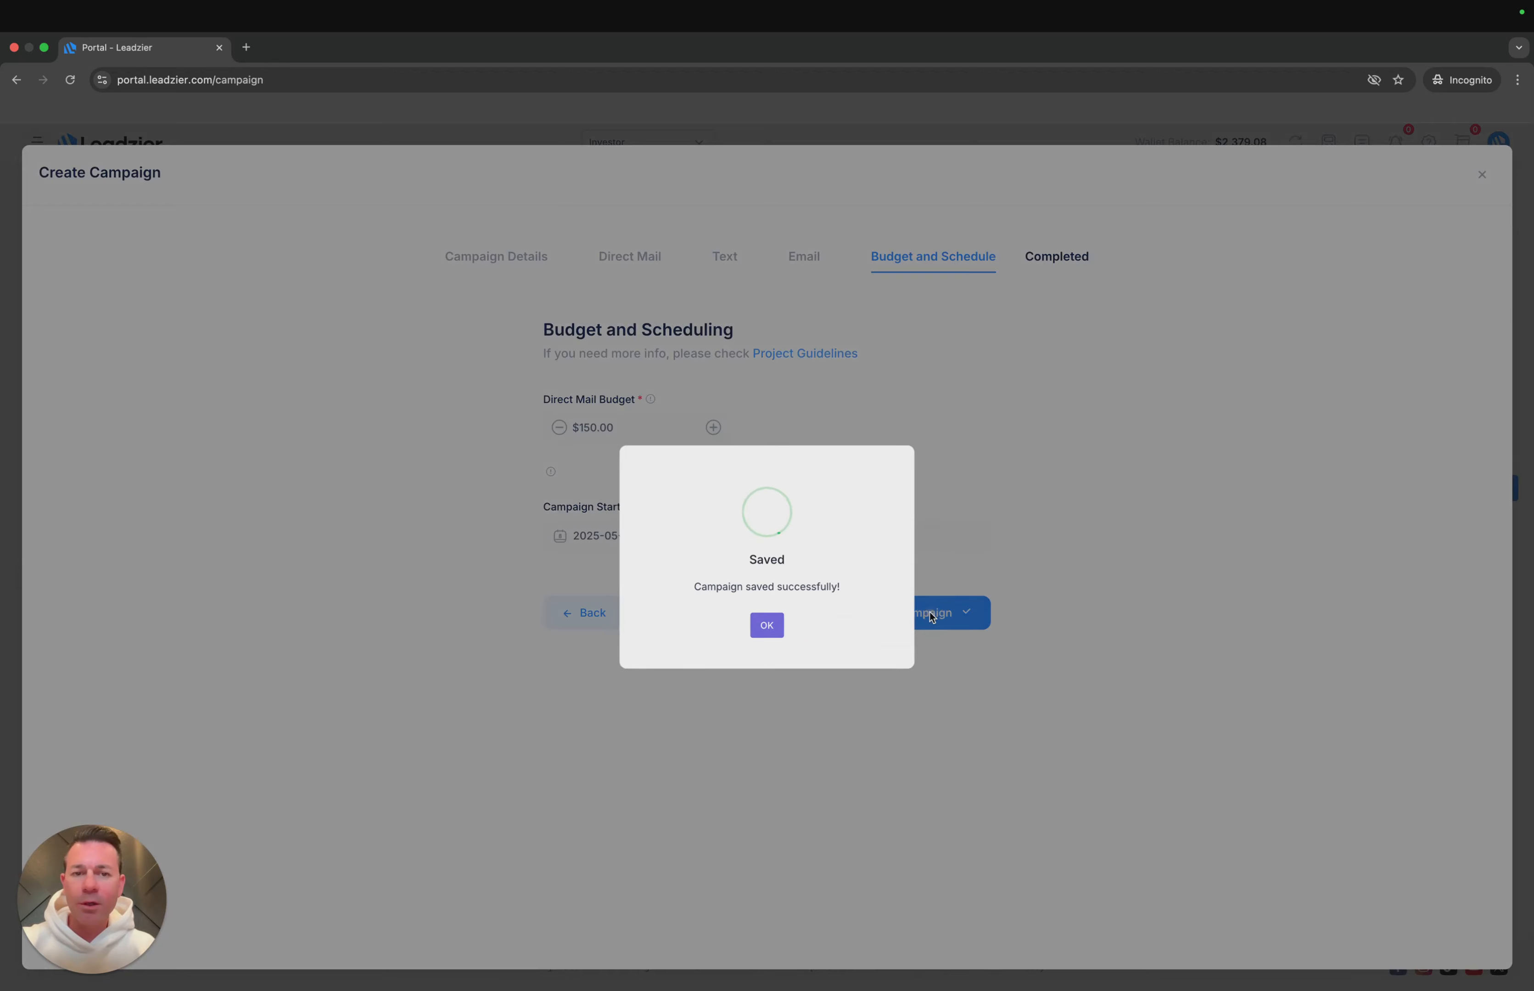
pyautogui.click(767, 626)
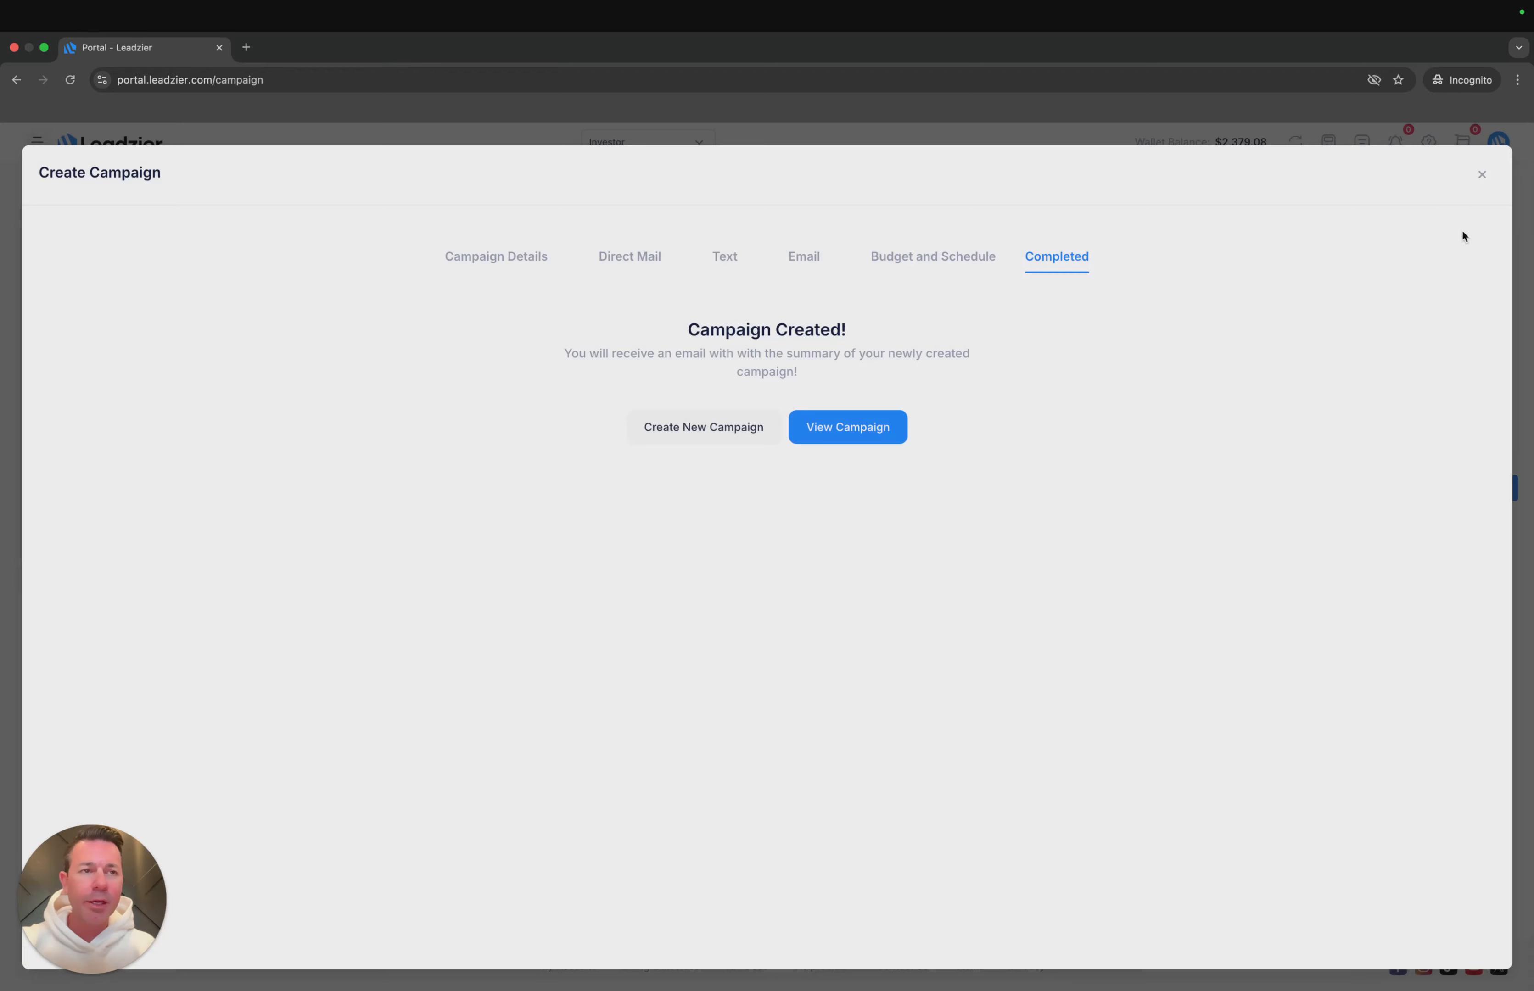
pyautogui.click(1481, 175)
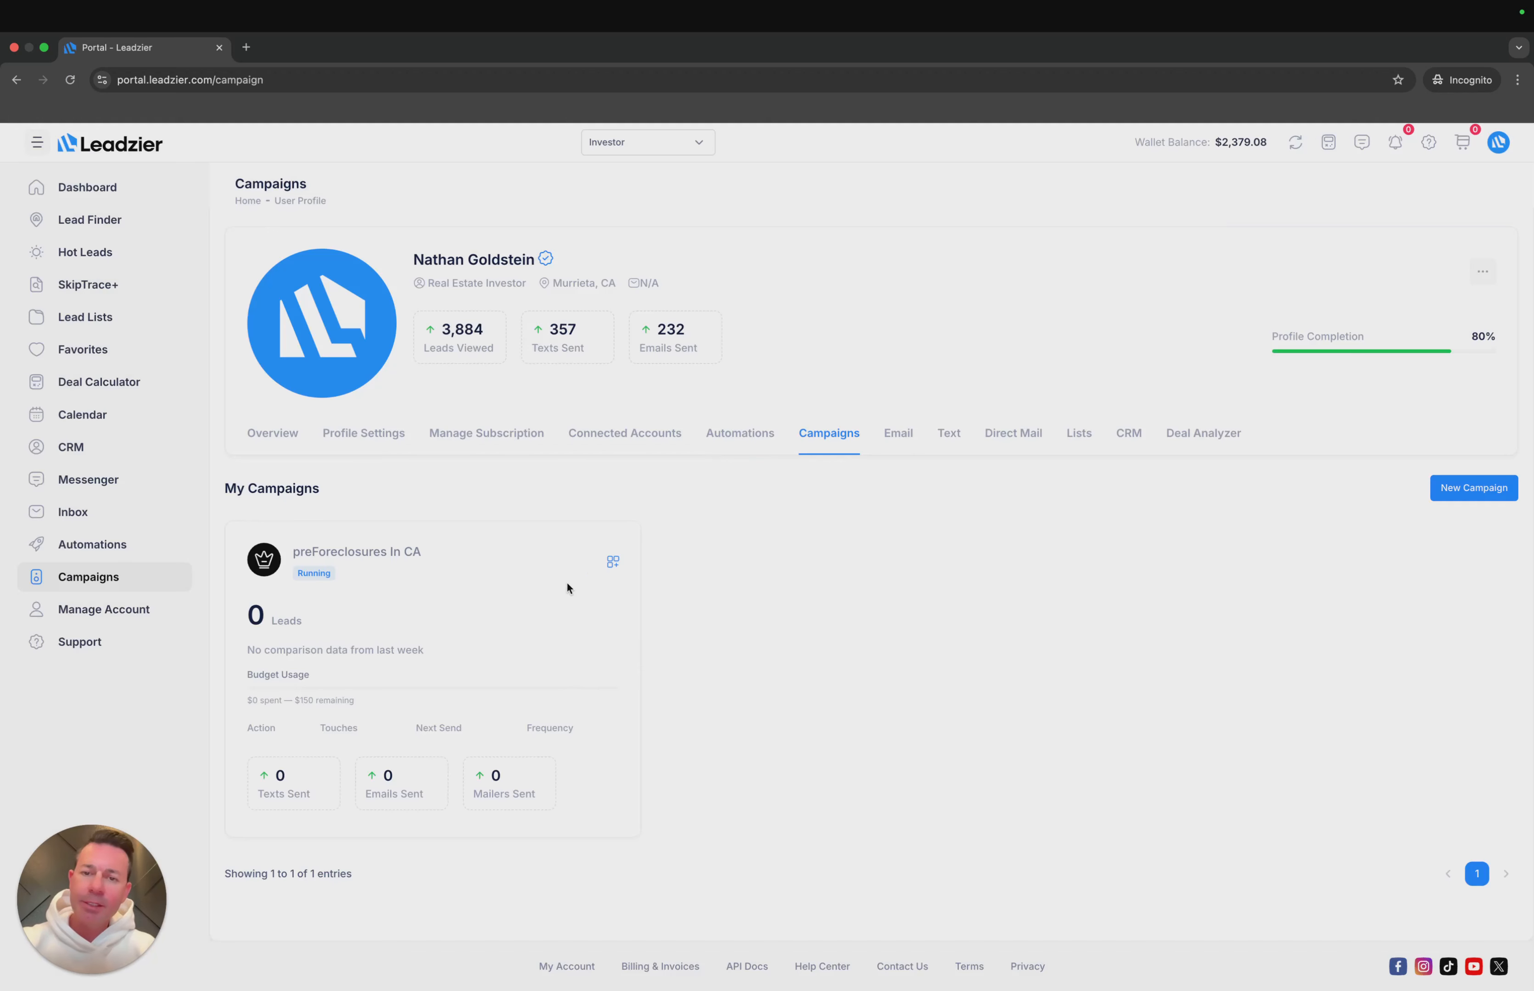
# - View more stats for the preForeclosures In CA campaign and look through its overview page
pyautogui.click(624, 565)
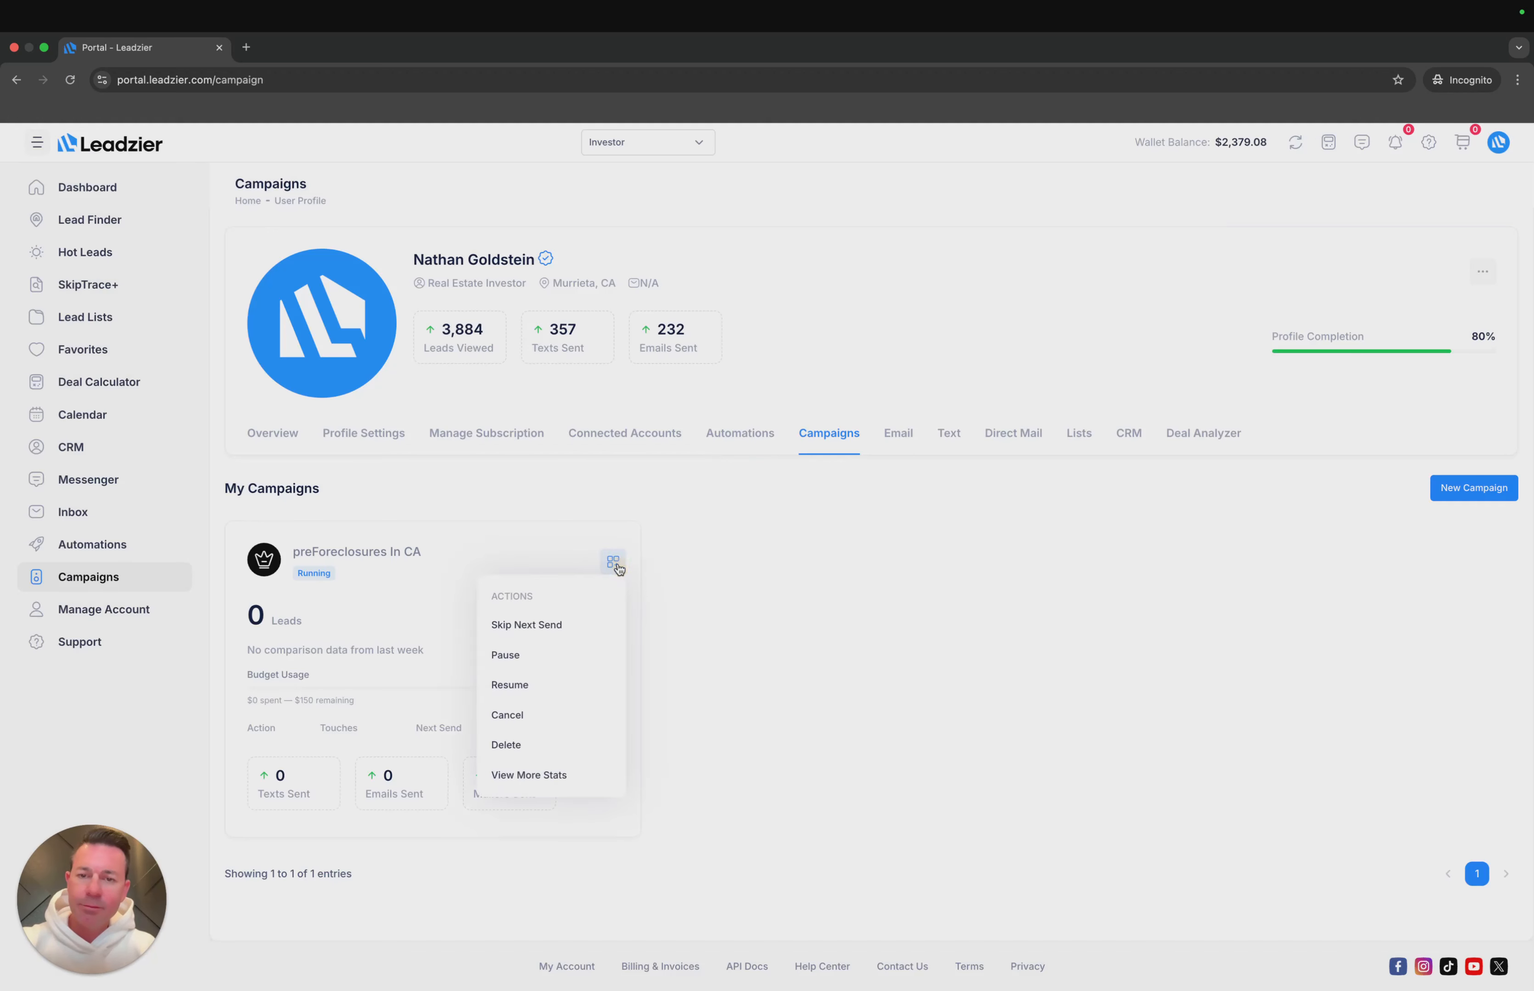
pyautogui.click(577, 773)
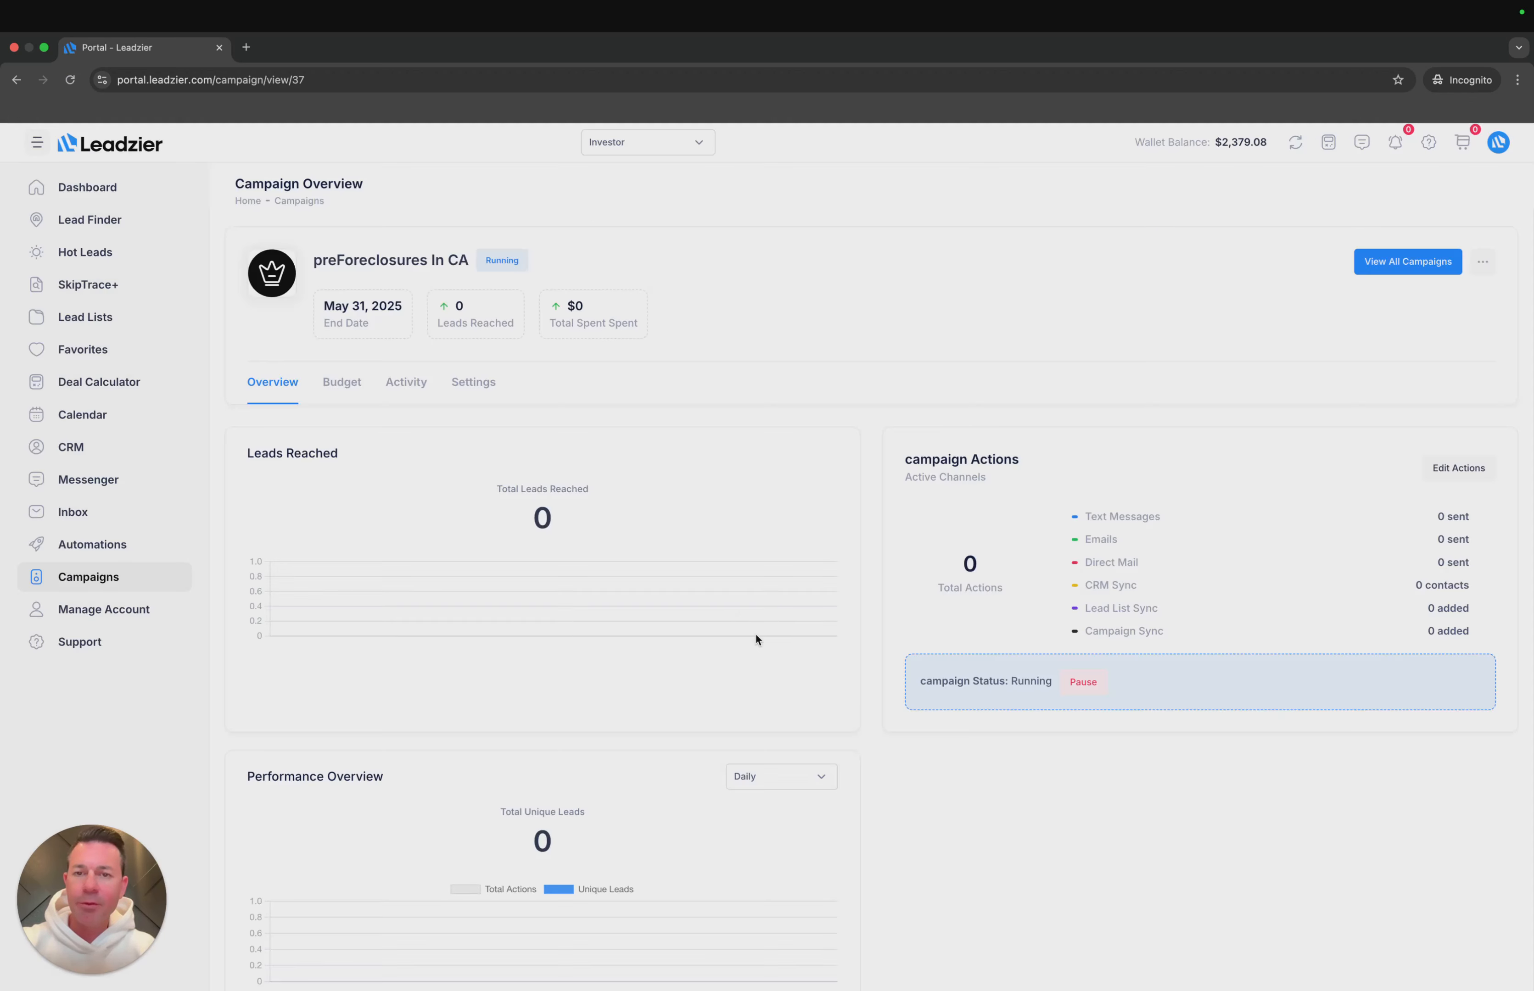
pyautogui.scroll(-2, 695, 524)
pyautogui.scroll(2, 695, 529)
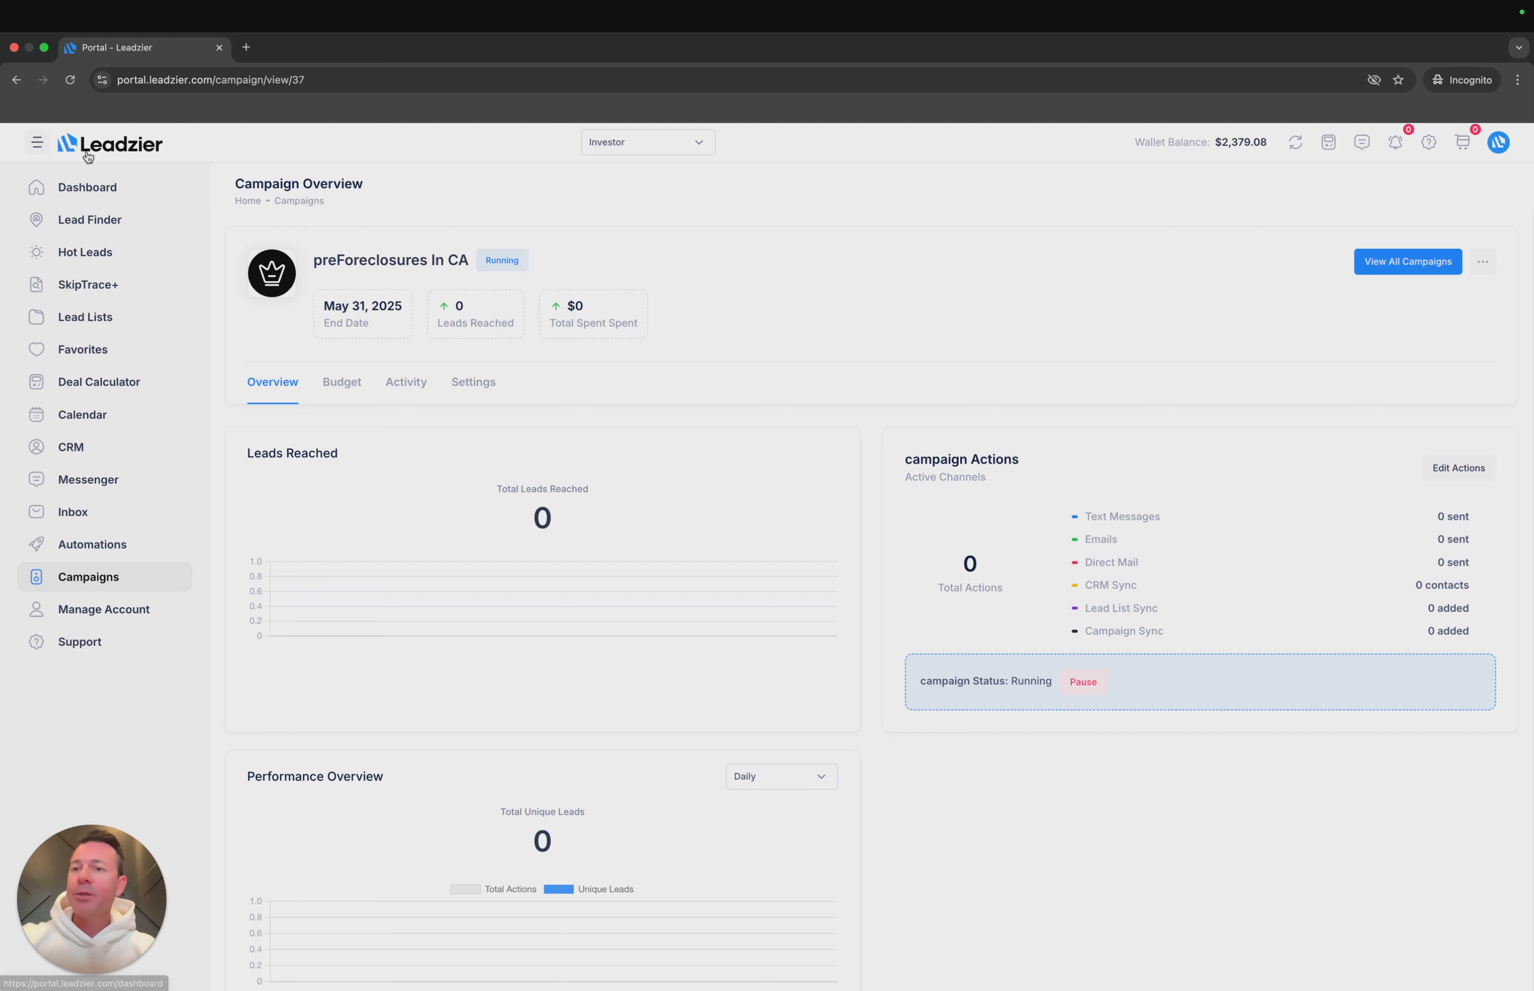
# - Open the Lead Finder and narrow the map to the pre-foreclosure leads around Southern California
pyautogui.click(100, 219)
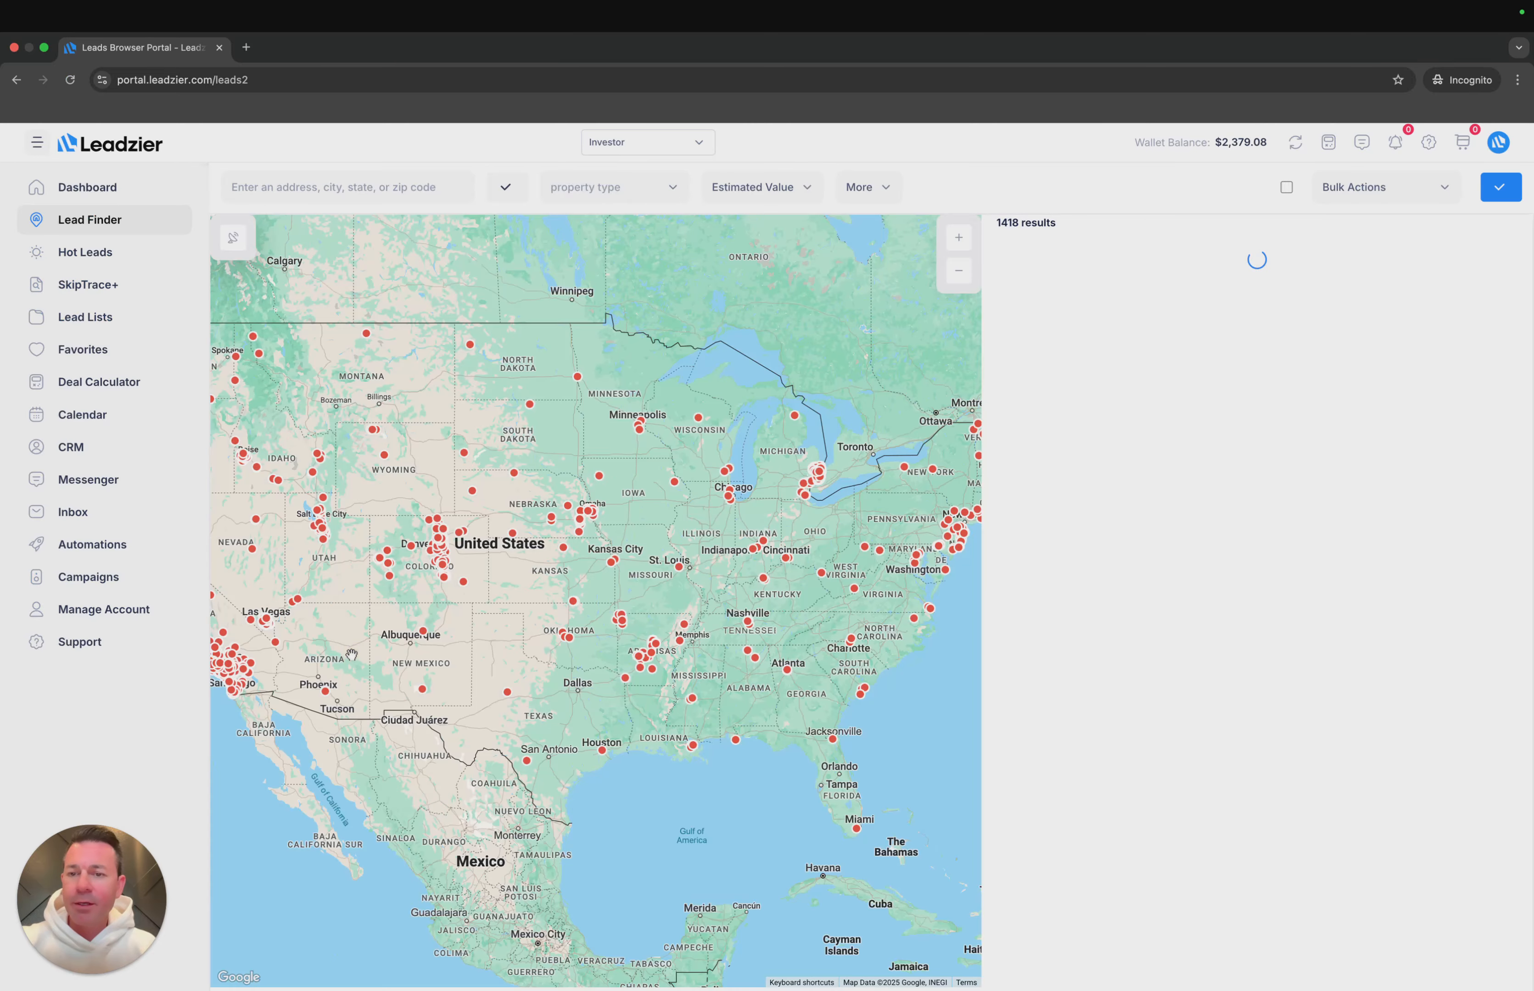
pyautogui.moveTo(623, 580); pyautogui.dragTo(927, 495)
pyautogui.scroll(2, 556, 617)
pyautogui.scroll(4, 556, 617)
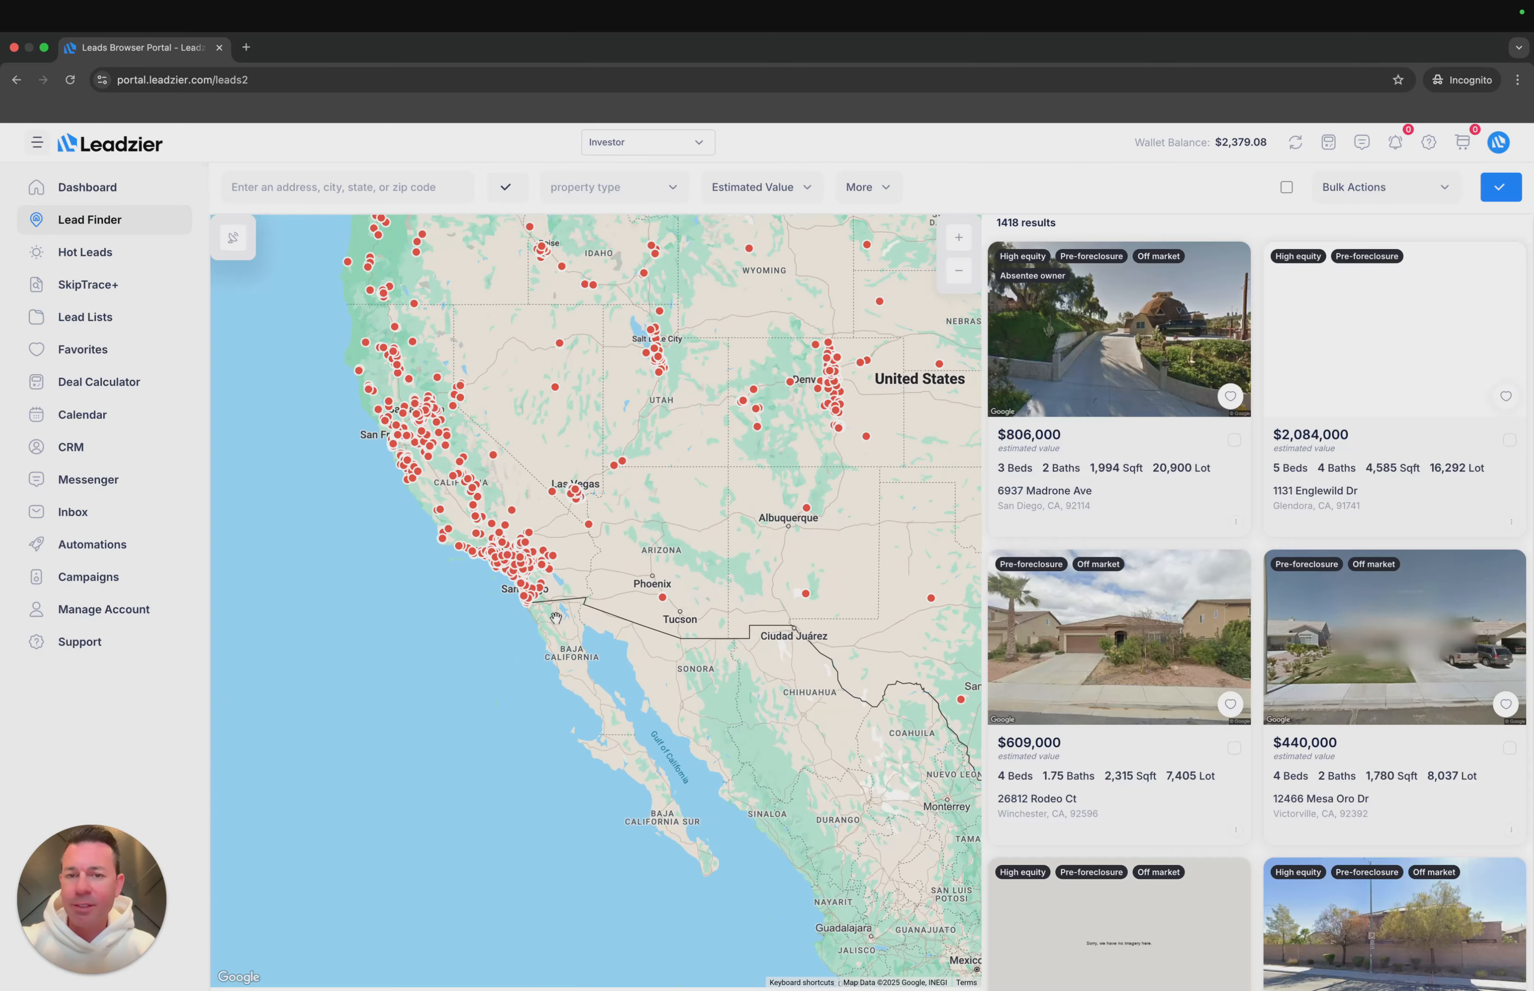
pyautogui.scroll(4, 537, 574)
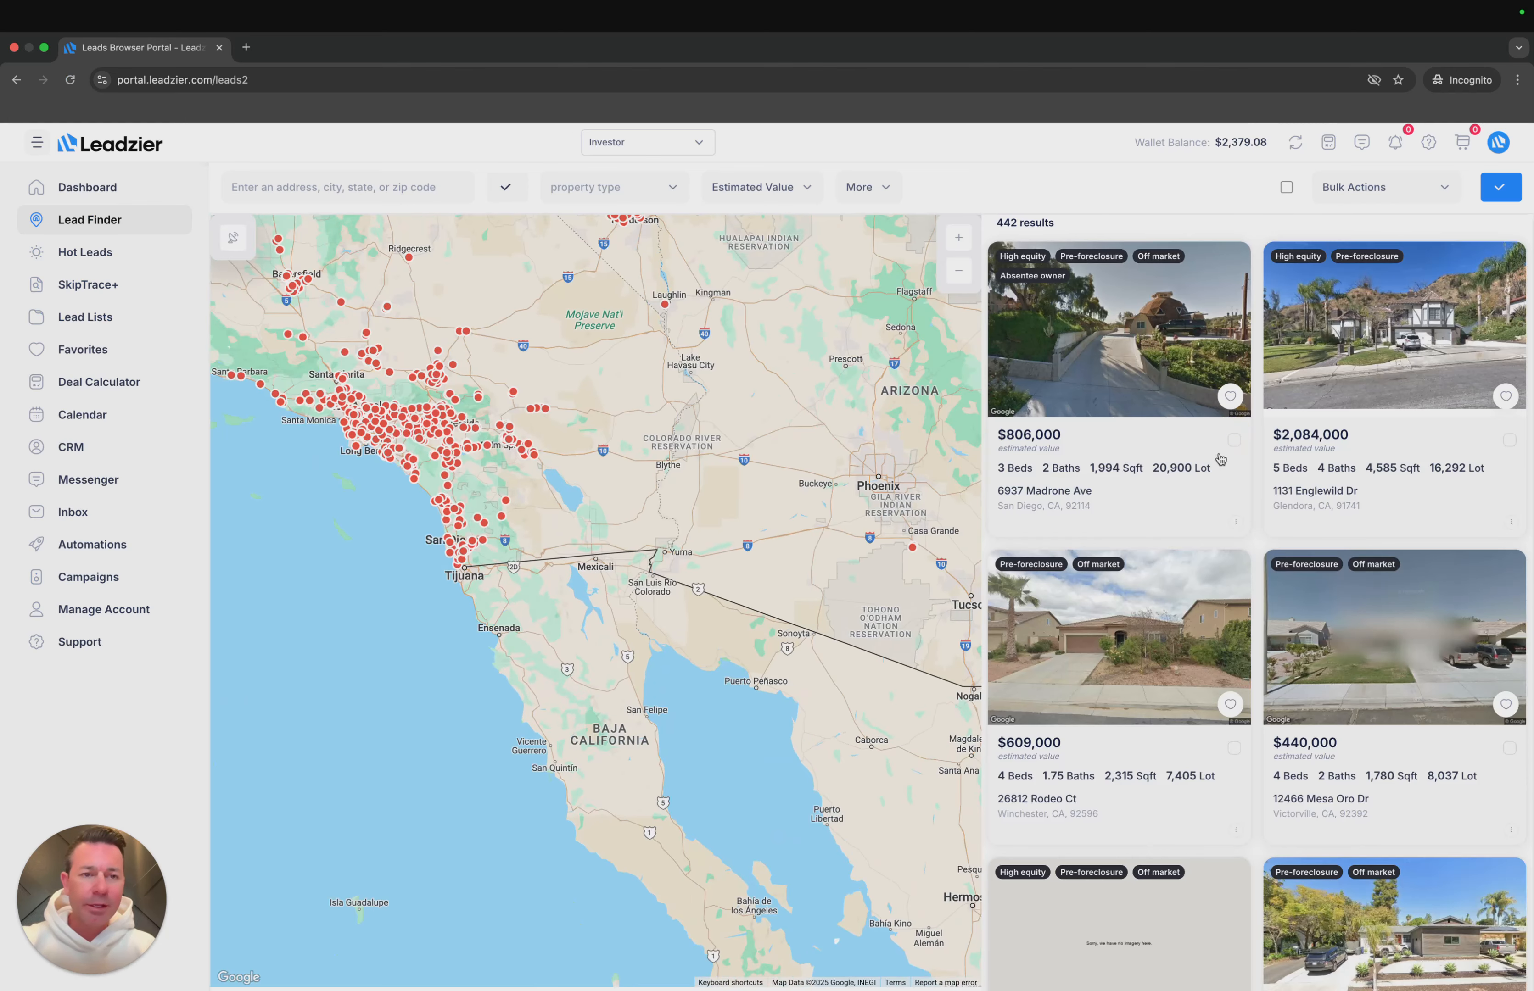
# - Select the $806,000 San Diego property and apply the Add to Campaign bulk action to it
pyautogui.click(1233, 440)
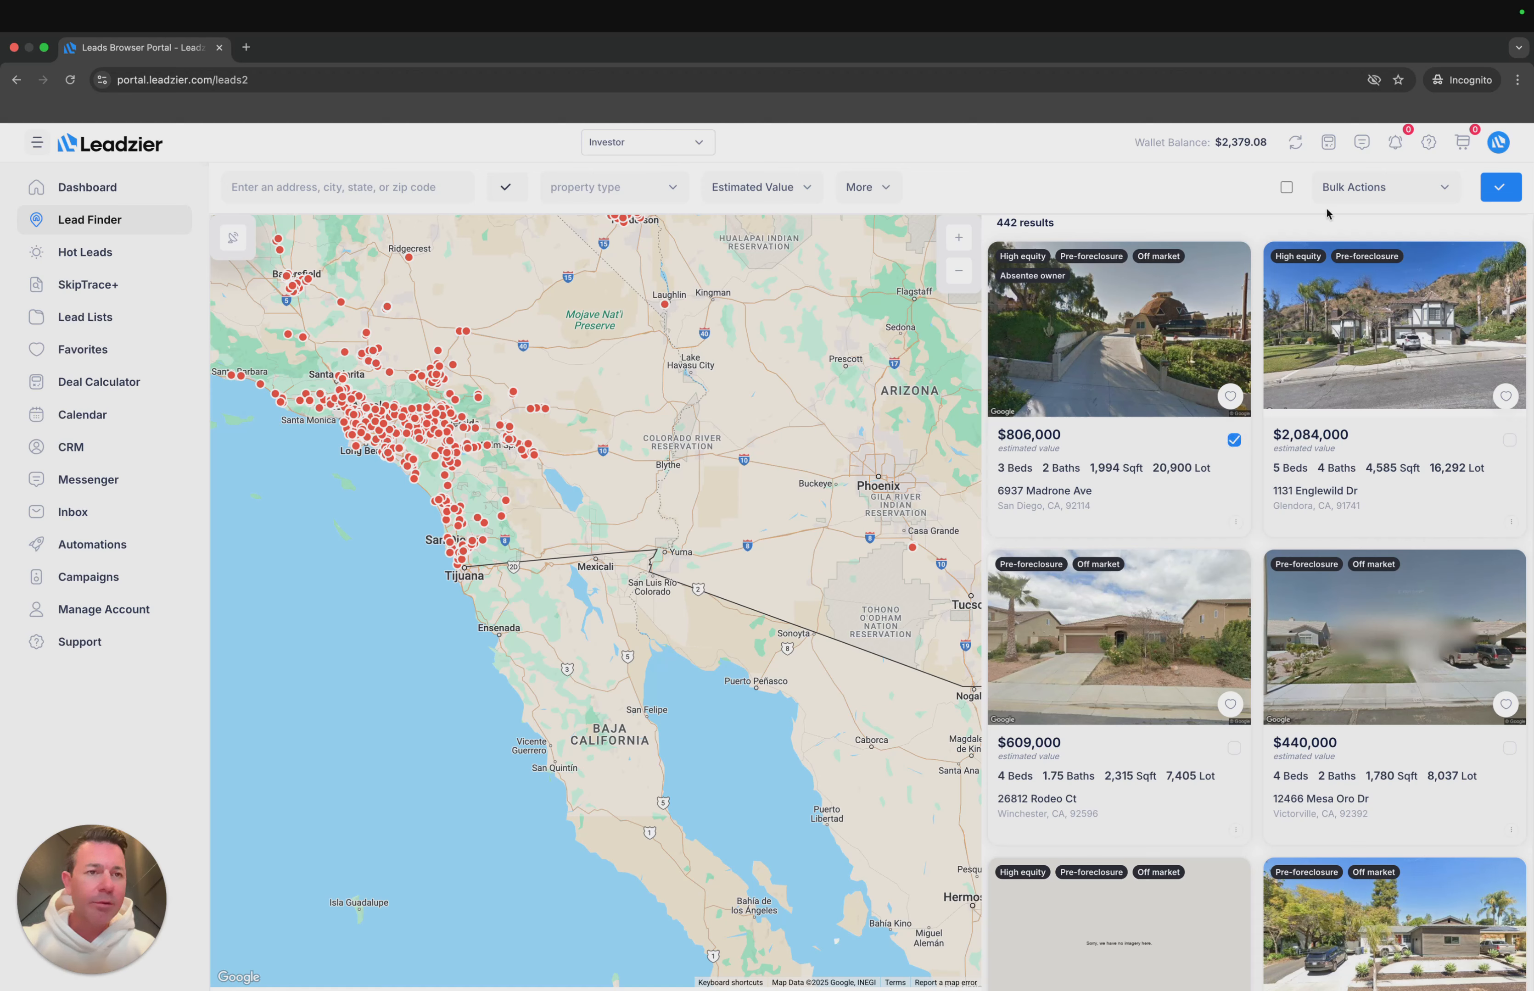
pyautogui.click(1438, 191)
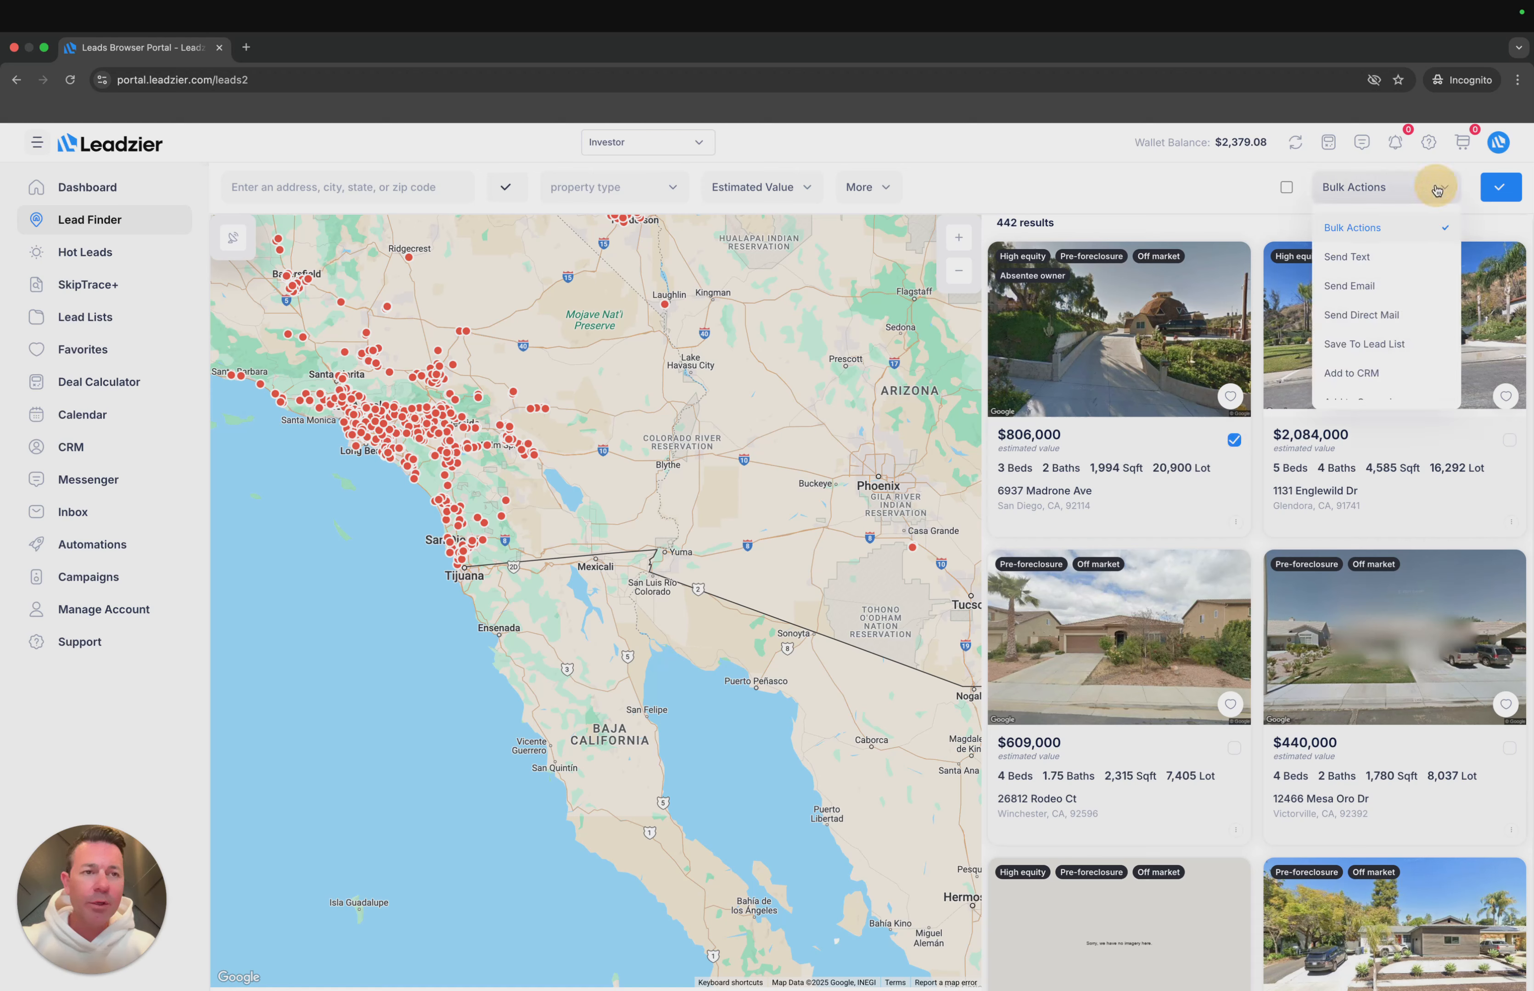
pyautogui.scroll(-2, 1392, 308)
pyautogui.click(1389, 330)
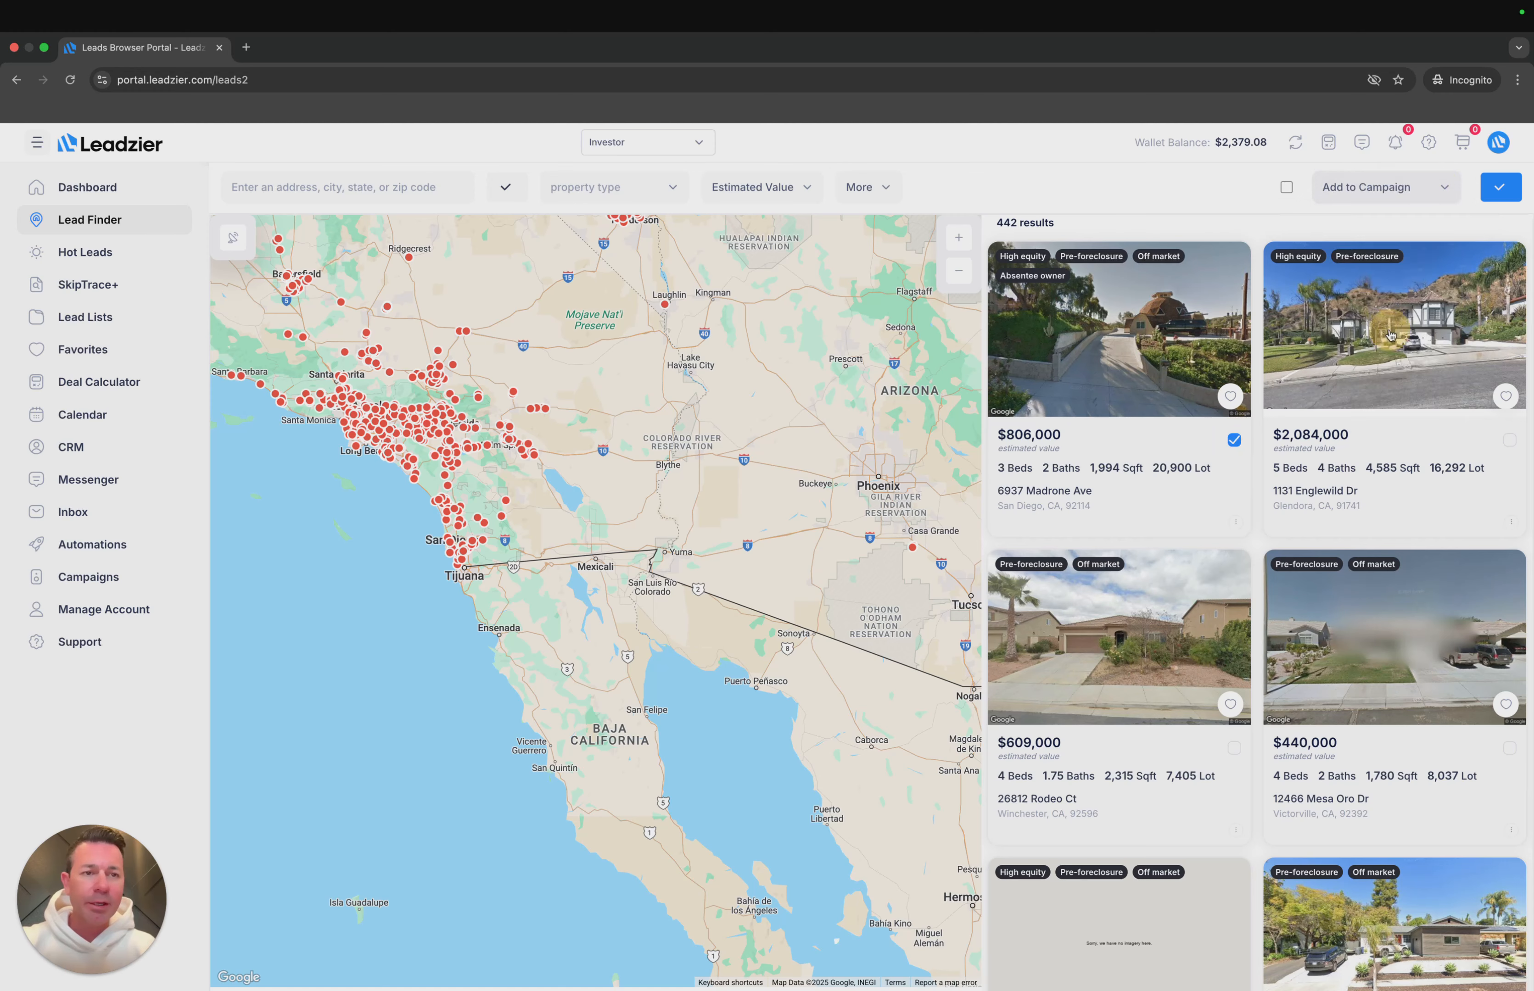
pyautogui.click(1518, 193)
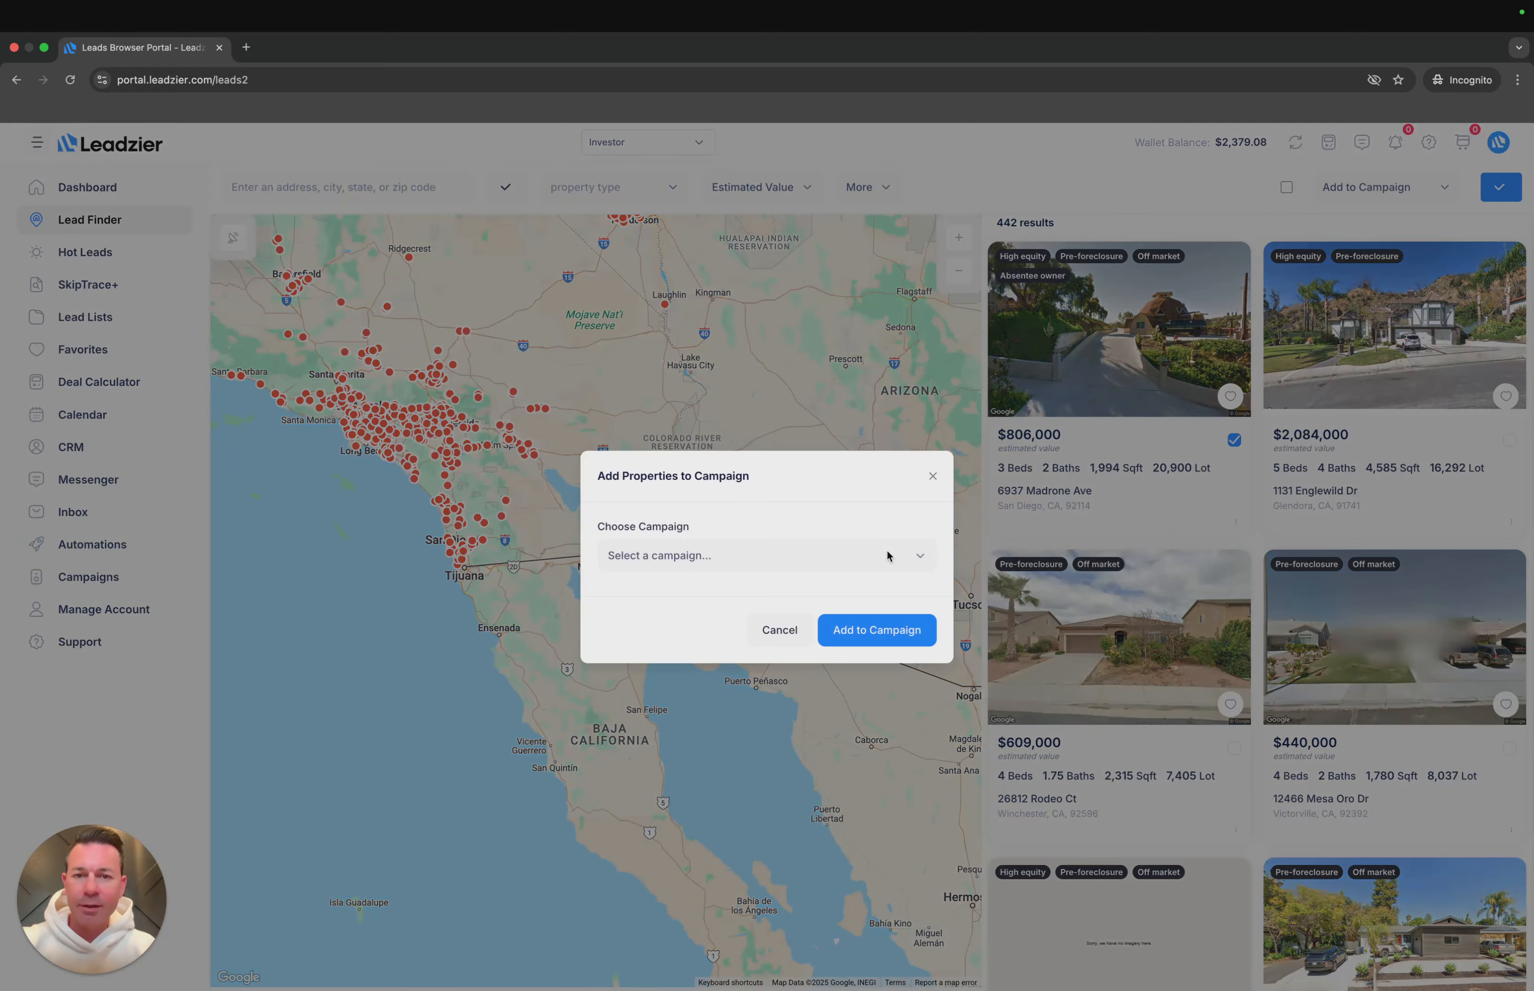
# - Add the selected property to the preForeclosures In CA campaign and return to the campaigns list
pyautogui.click(884, 555)
pyautogui.click(870, 579)
pyautogui.click(873, 632)
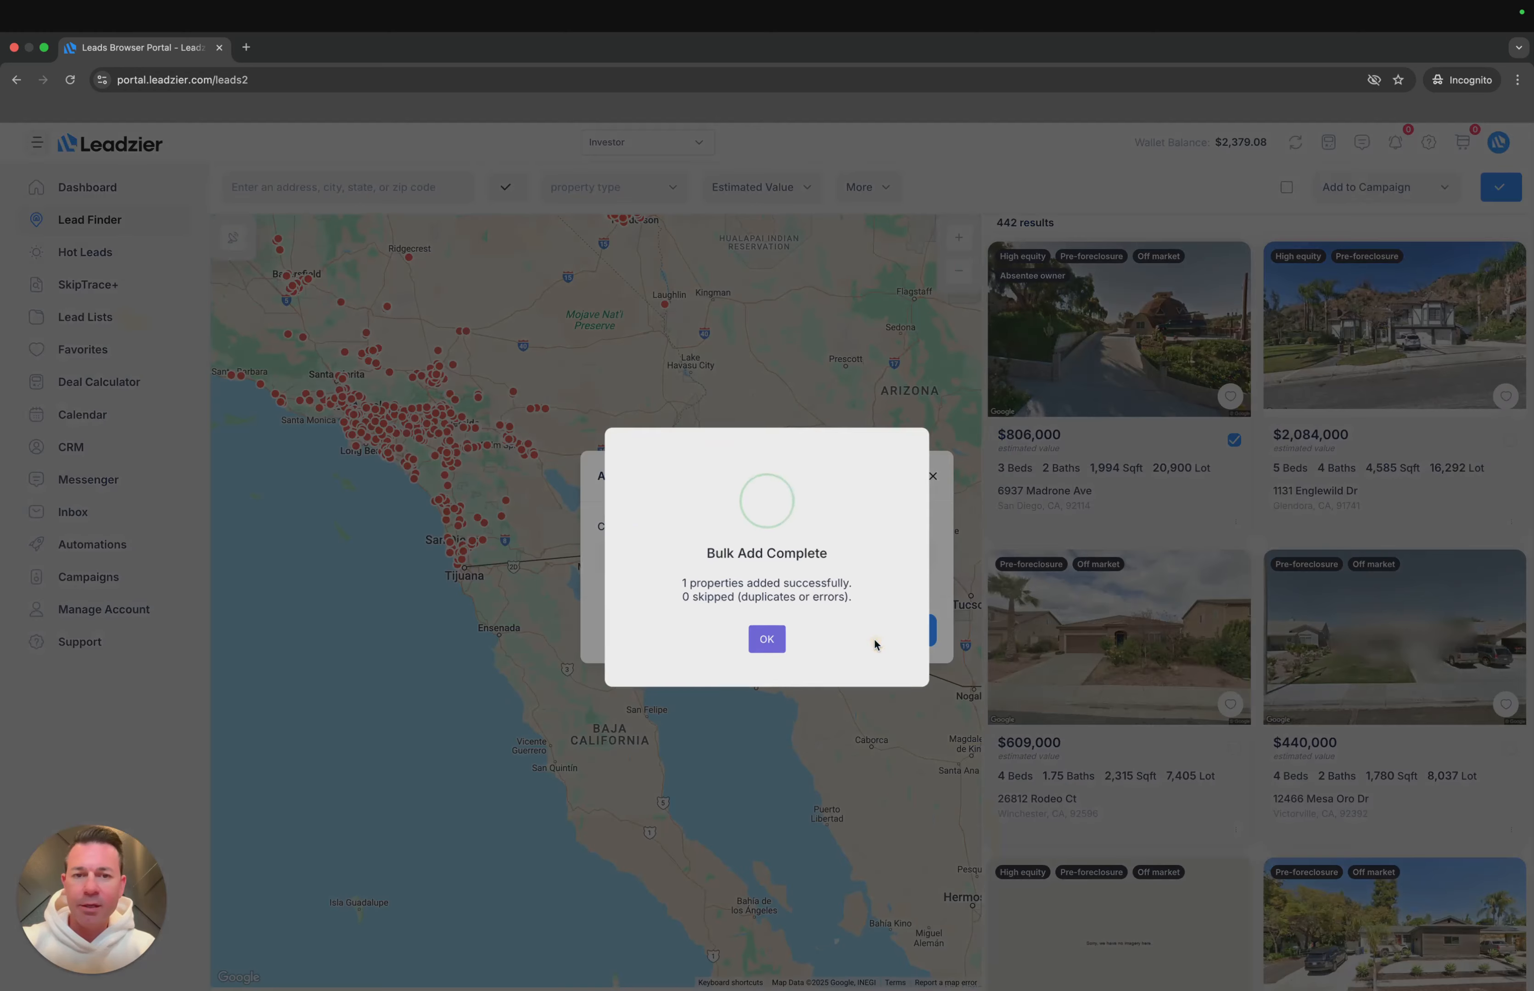
pyautogui.click(766, 636)
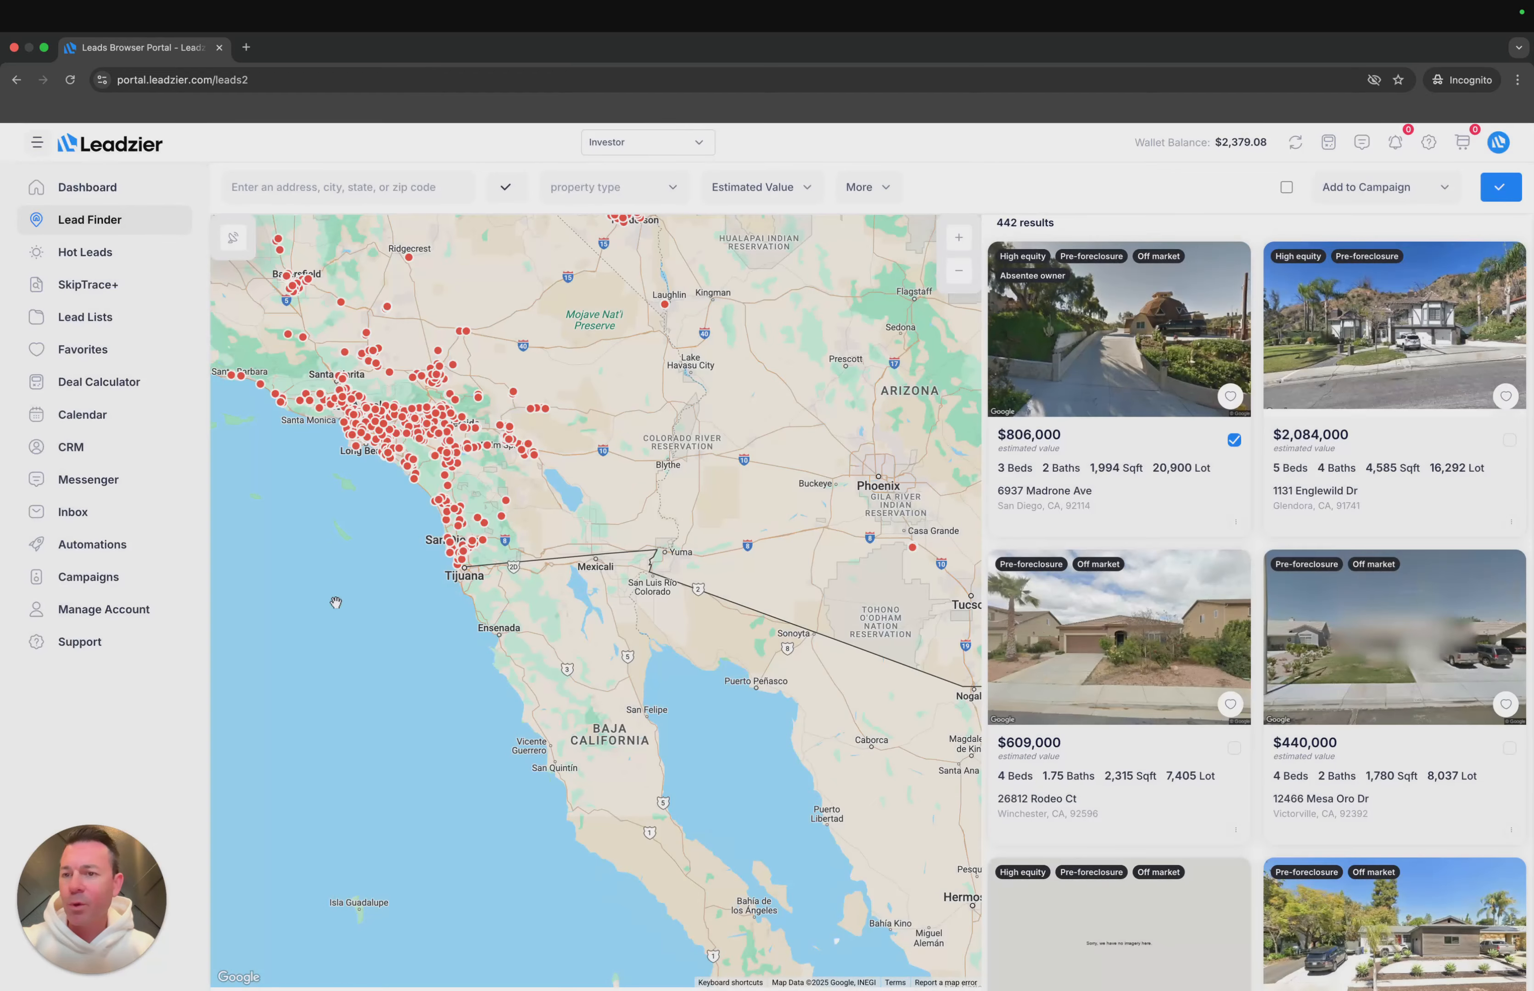
pyautogui.click(87, 578)
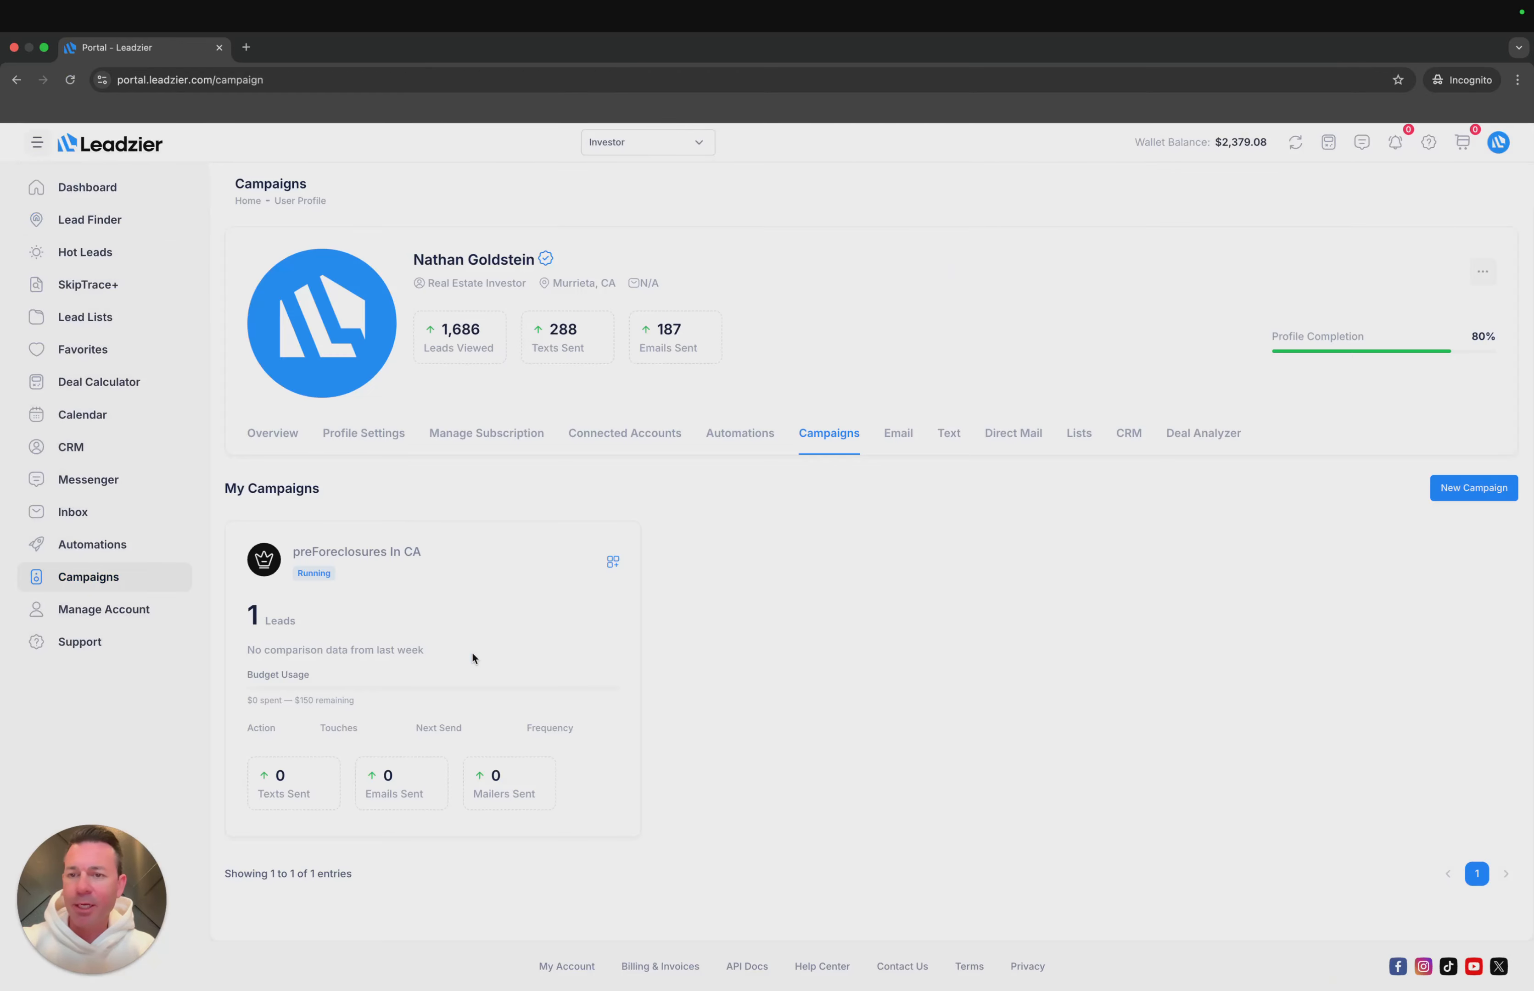